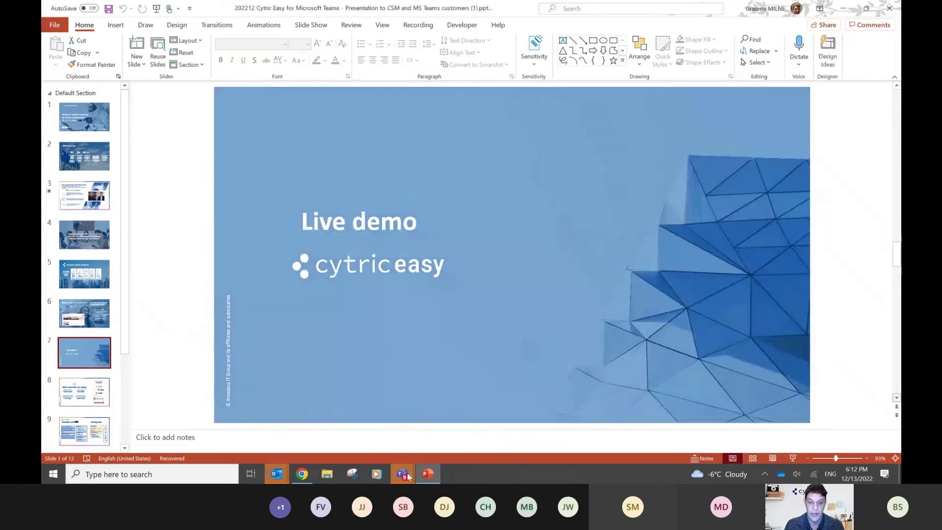
- Bring the Teams window with Cytric Easy forward, glance at the chat list, then return to the app
{"action": "mouse_move", "coordinate": [403, 473]}
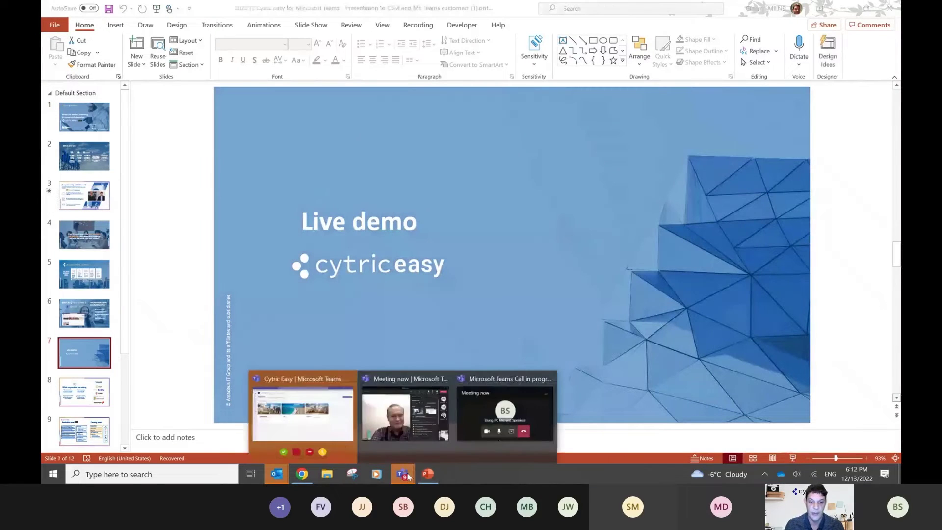
{"action": "left_click", "coordinate": [293, 385]}
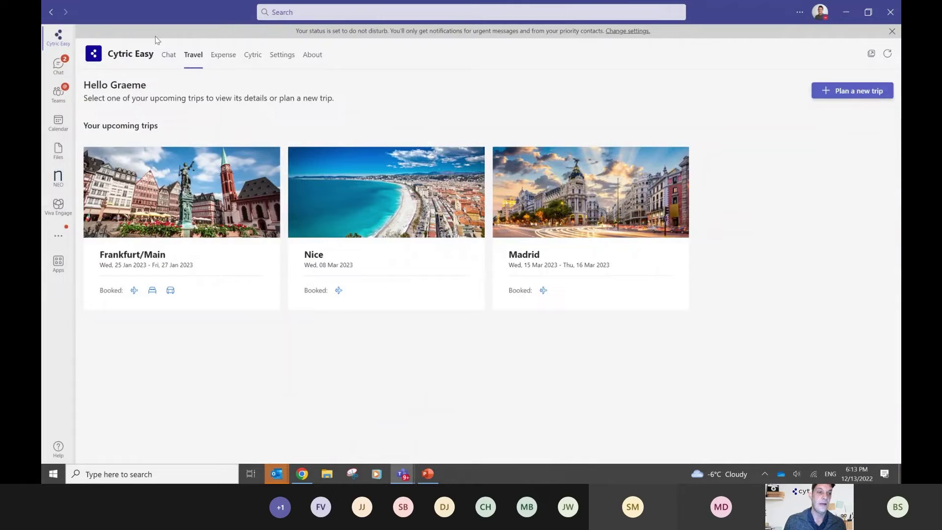
{"action": "left_click", "coordinate": [58, 67]}
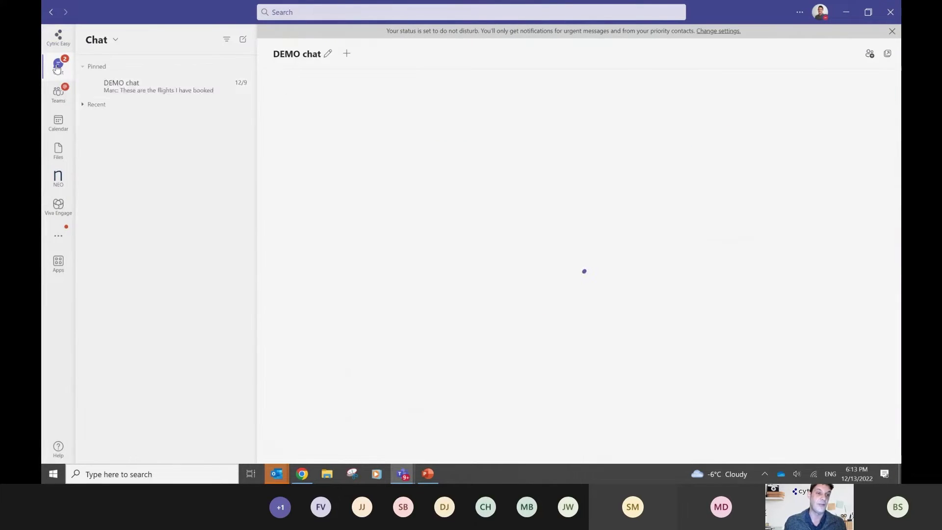
{"action": "left_click", "coordinate": [57, 44]}
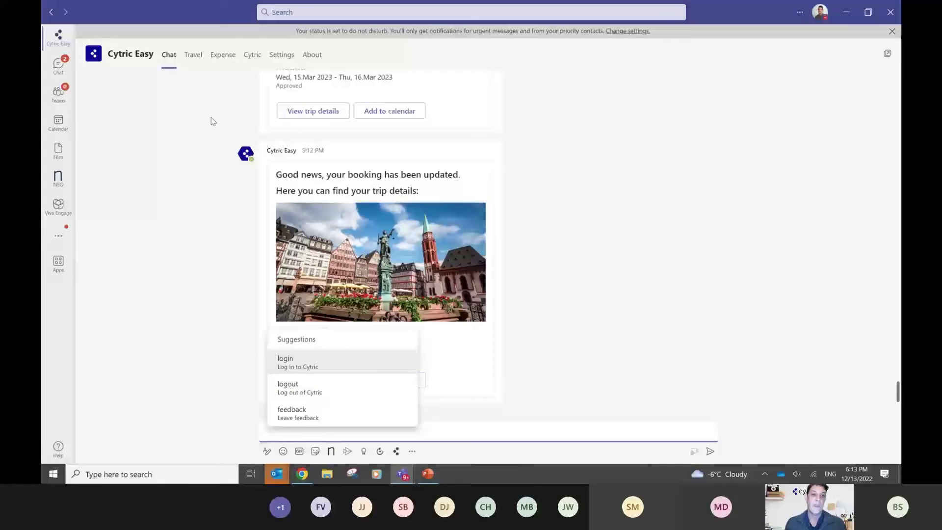
- Review Cytric Easy's upcoming trips overview, then go to the Teams chat list
{"action": "scroll", "coordinate": [575, 217], "scroll_direction": "up", "scroll_amount": 4}
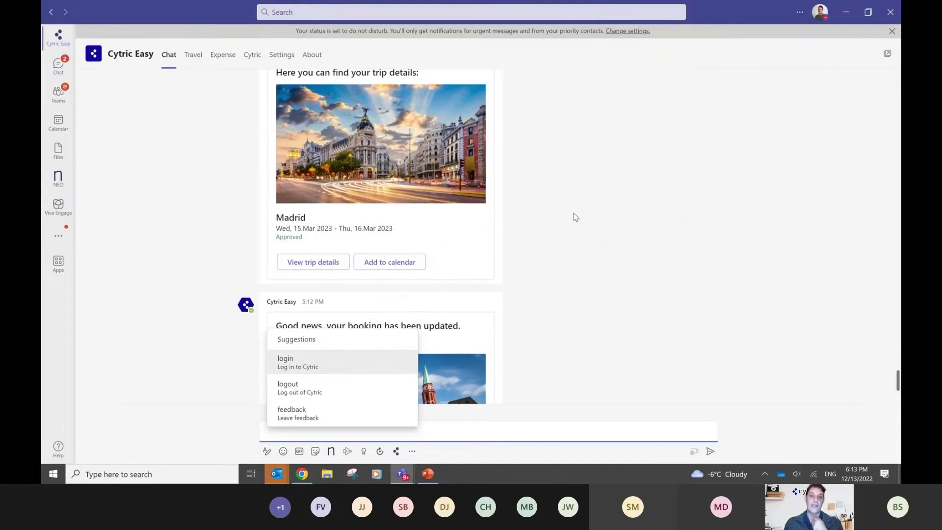
{"action": "scroll", "coordinate": [575, 217], "scroll_direction": "up", "scroll_amount": 5}
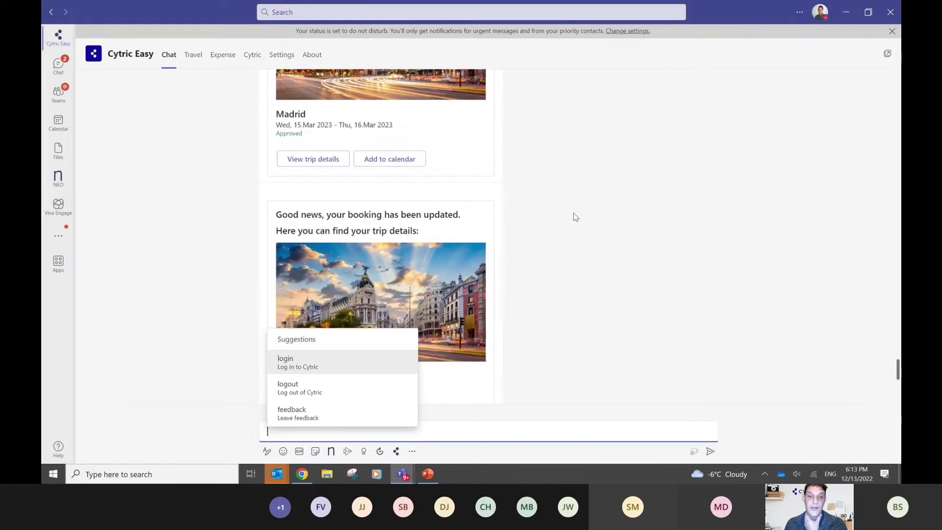
{"action": "scroll", "coordinate": [574, 217], "scroll_direction": "down", "scroll_amount": 3}
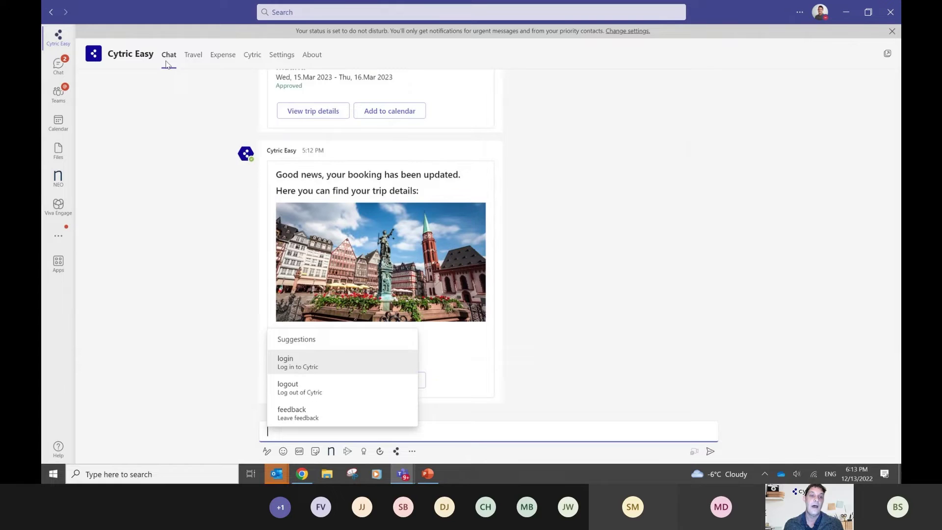
{"action": "mouse_move", "coordinate": [113, 53]}
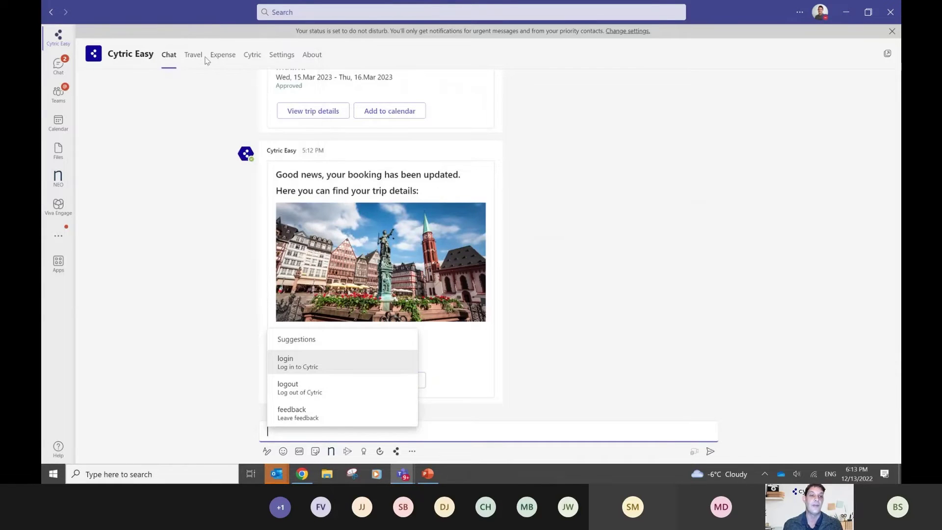
{"action": "left_click", "coordinate": [194, 58]}
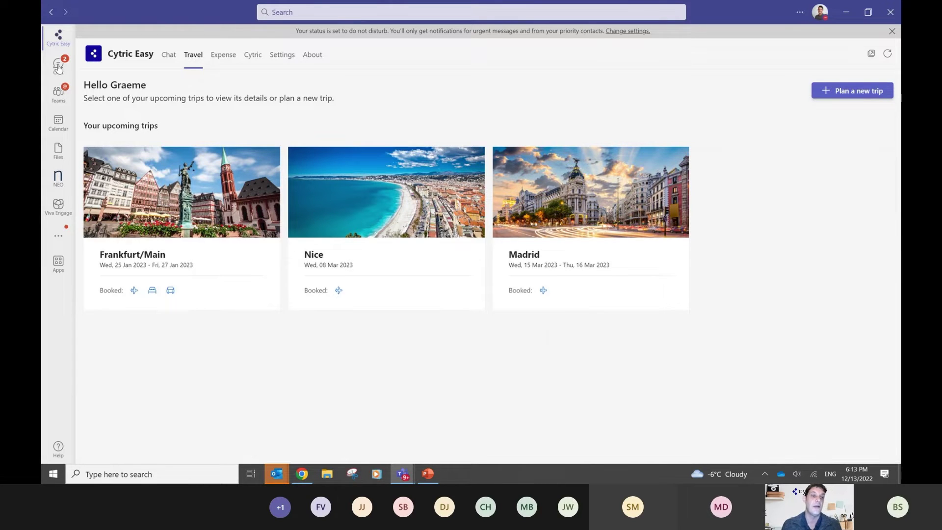
{"action": "left_click", "coordinate": [57, 65]}
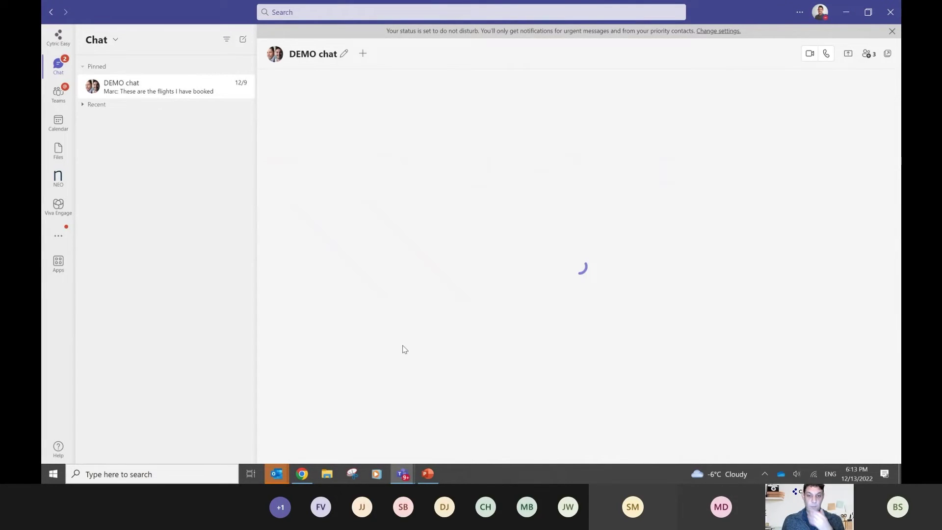
- In DEMO chat, open the Cytric Easy trip picker and expand Trip to Frankfurt/Main
{"action": "left_click", "coordinate": [410, 431]}
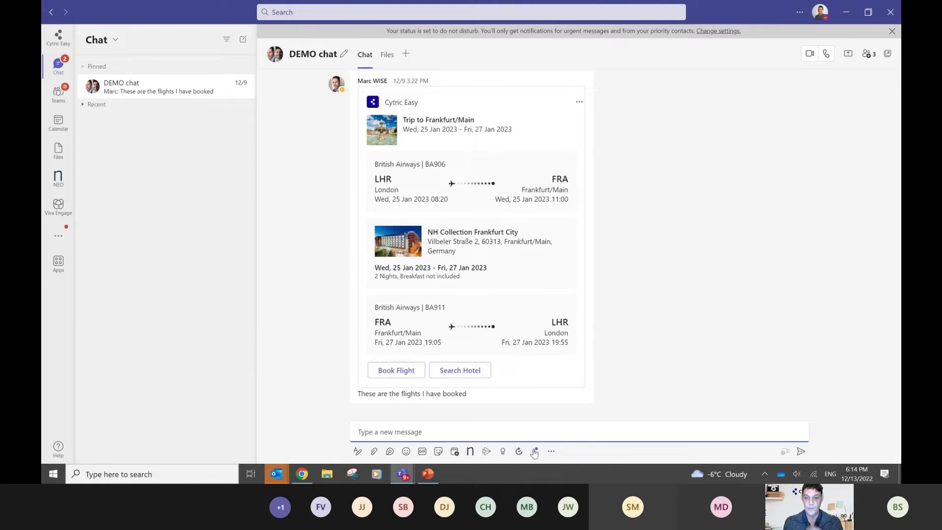
{"action": "left_click", "coordinate": [536, 452]}
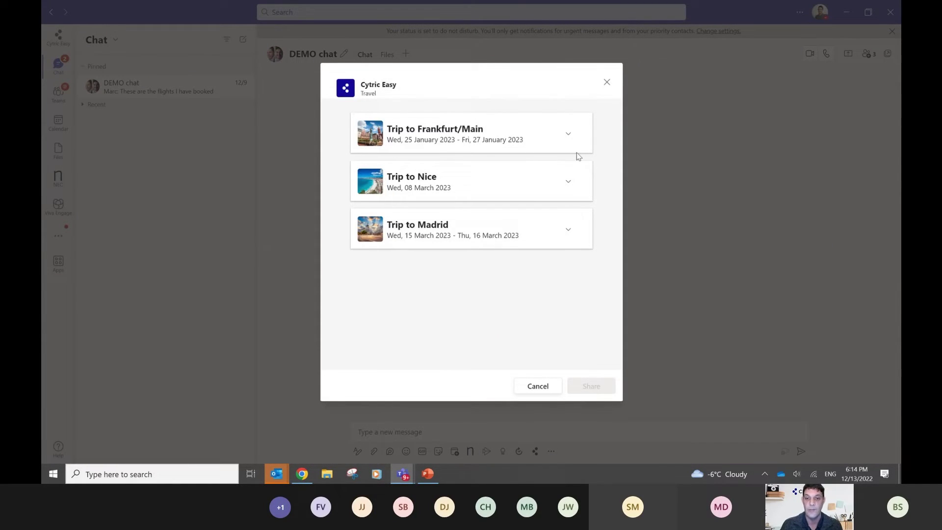
{"action": "left_click", "coordinate": [569, 135]}
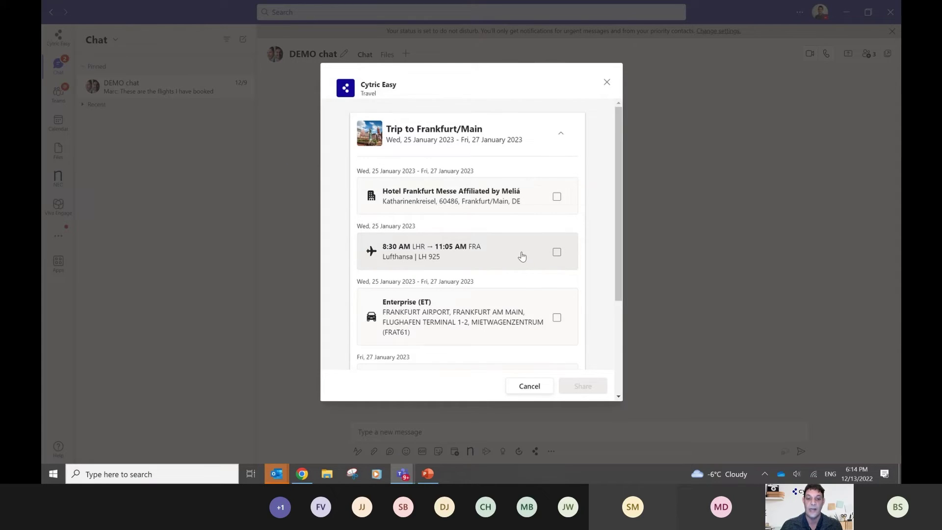
{"action": "scroll", "coordinate": [522, 254], "scroll_direction": "down", "scroll_amount": 1}
{"action": "scroll", "coordinate": [522, 255], "scroll_direction": "up", "scroll_amount": 1}
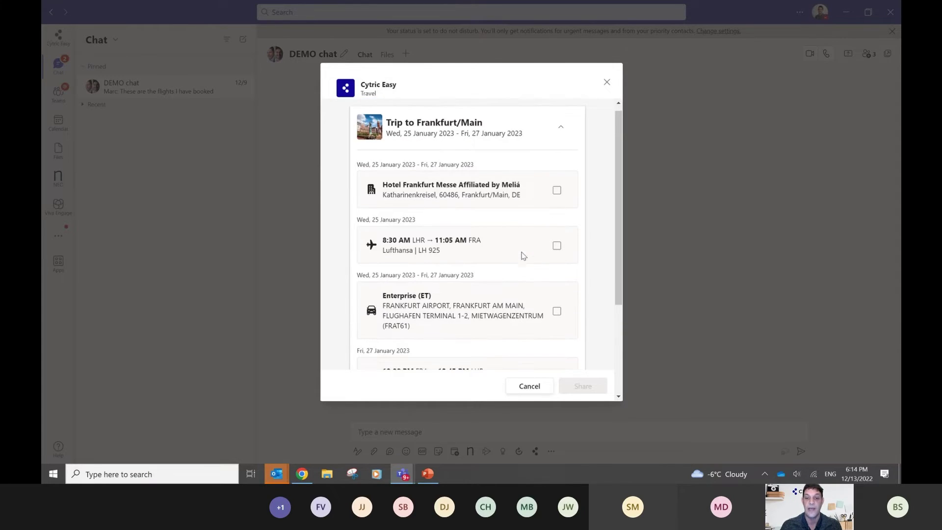
- Share the Frankfurt Messe hotel, both LHR–FRA flights and the Enterprise car rental into the chat
{"action": "left_click", "coordinate": [557, 189]}
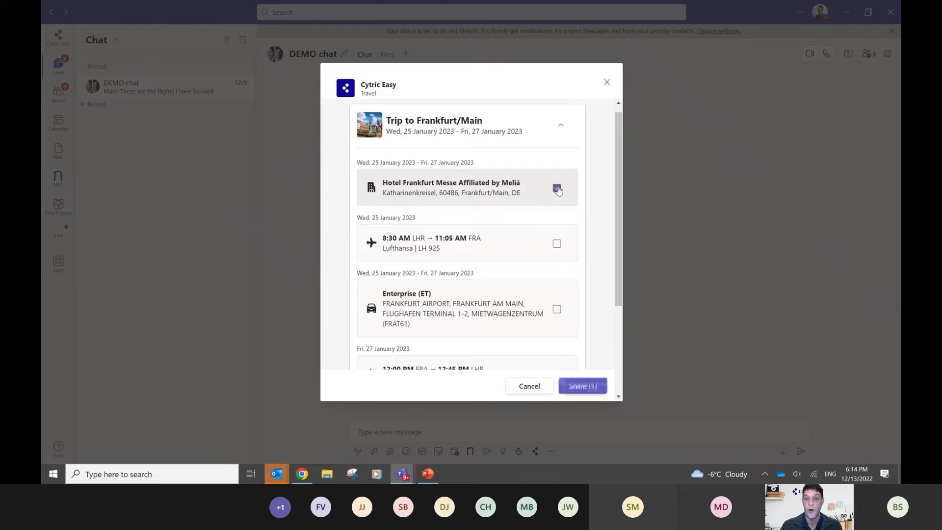
{"action": "left_click", "coordinate": [557, 243]}
{"action": "left_click", "coordinate": [557, 308]}
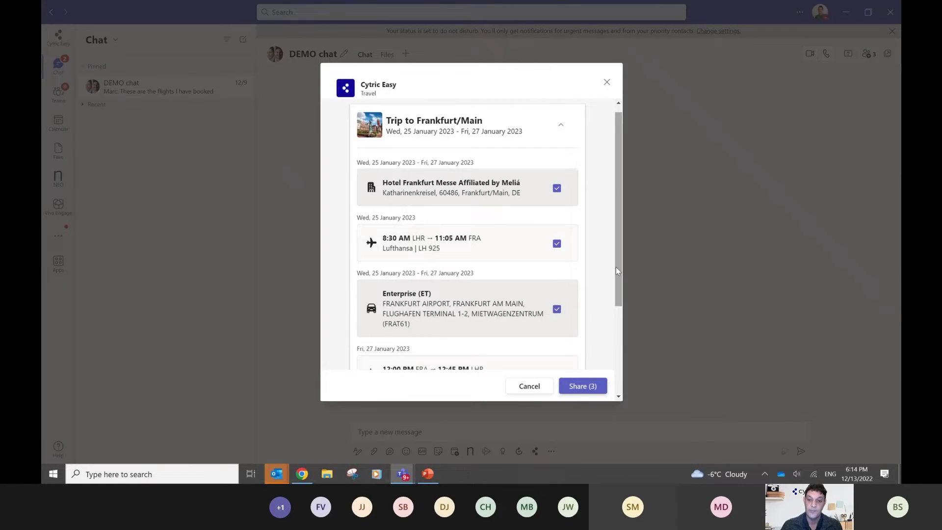
{"action": "scroll", "coordinate": [564, 324], "scroll_direction": "down", "scroll_amount": 1}
{"action": "left_click", "coordinate": [557, 332]}
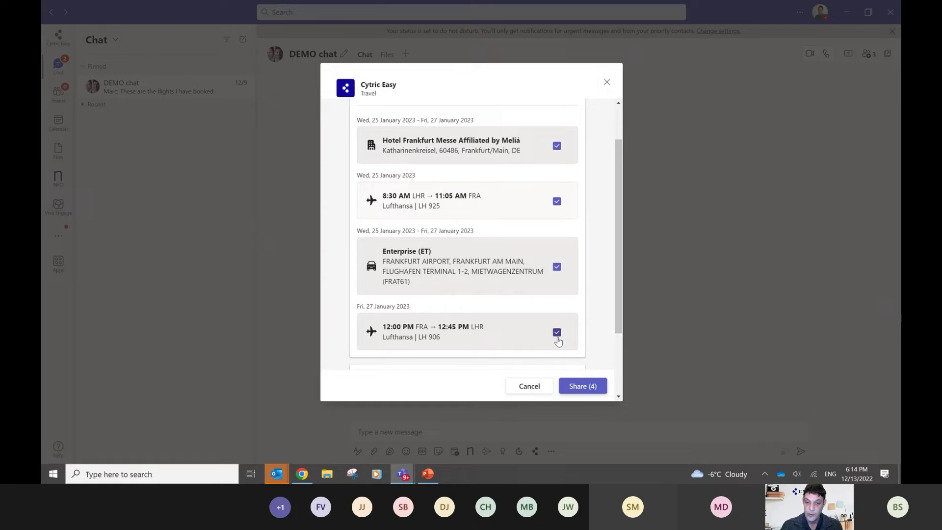
{"action": "left_click", "coordinate": [583, 387]}
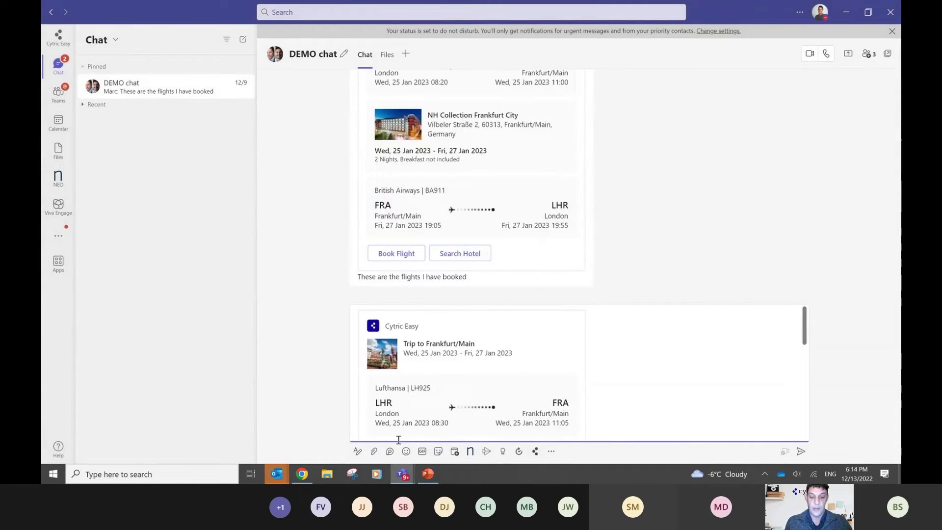
- Send the note 'how is this lookibg' and return to the Cytric Easy app
{"action": "type", "text": "how is this l"}
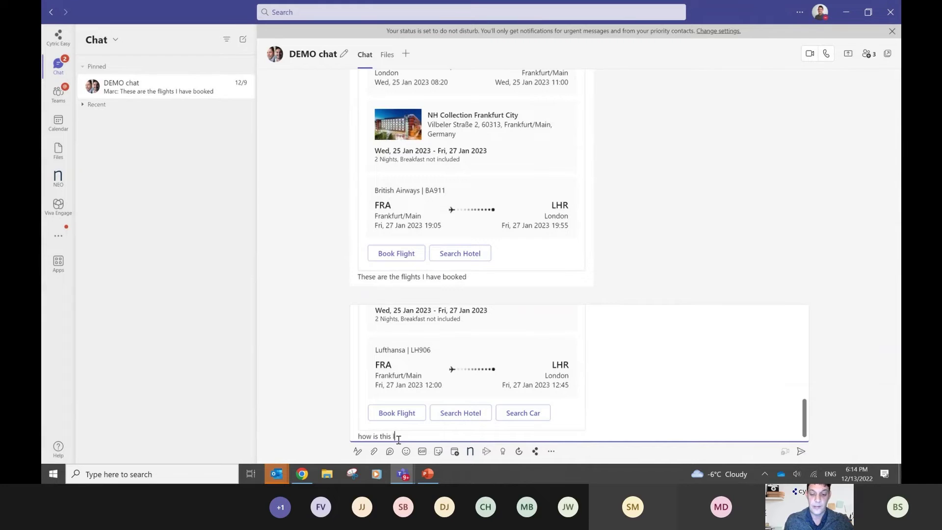
{"action": "type", "text": "ookibg"}
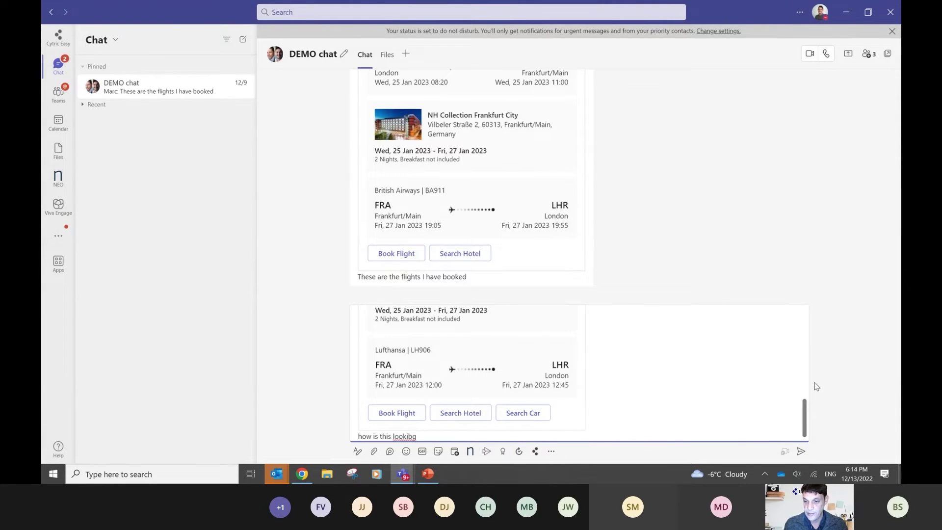
{"action": "left_click", "coordinate": [796, 455]}
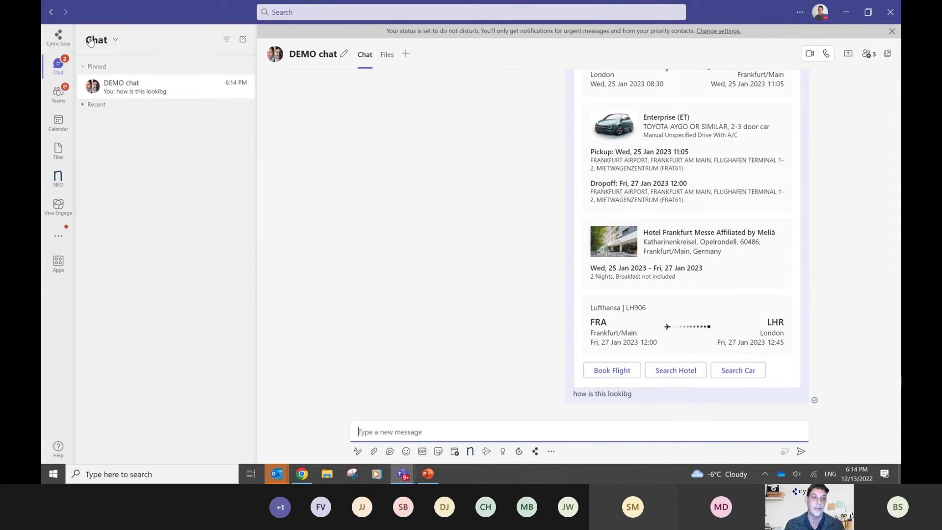
{"action": "left_click", "coordinate": [58, 45]}
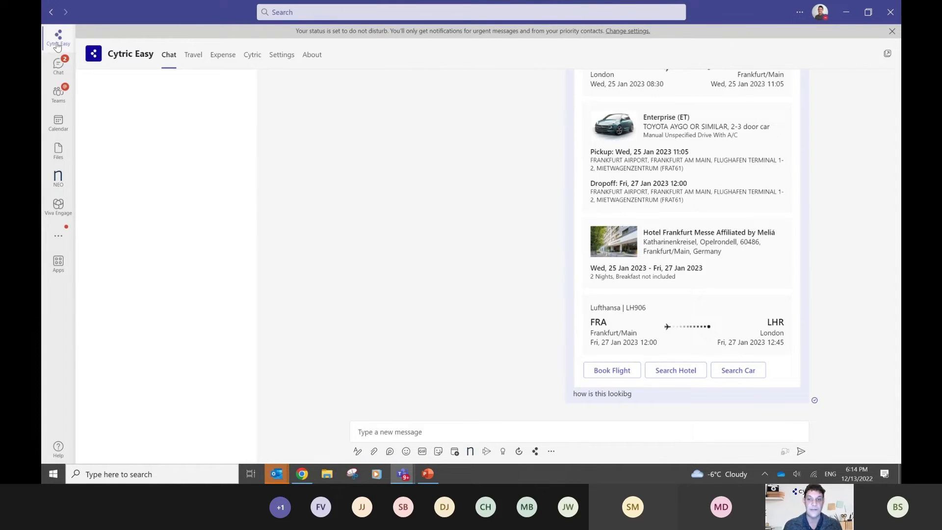
- Open the Frankfurt/Main trip details and view its hotel and car rental bookings
{"action": "left_click", "coordinate": [197, 54]}
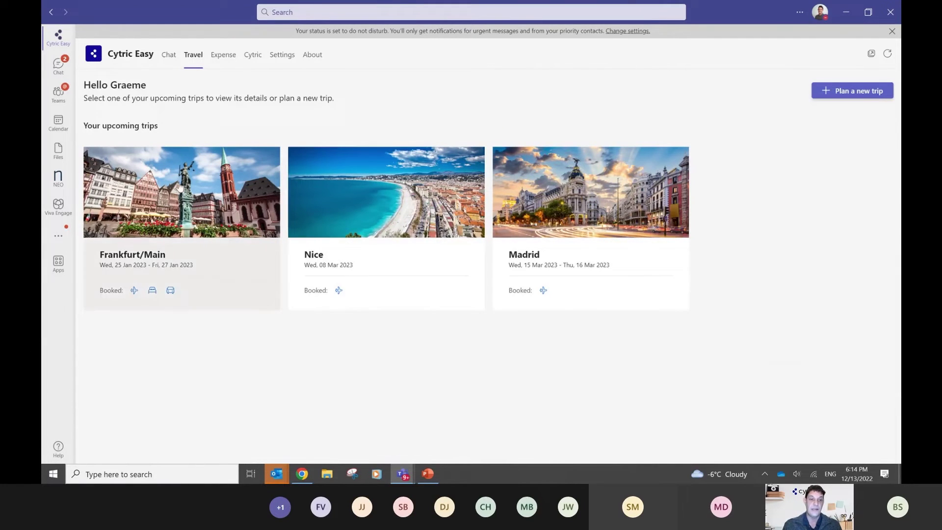
{"action": "left_click", "coordinate": [175, 205]}
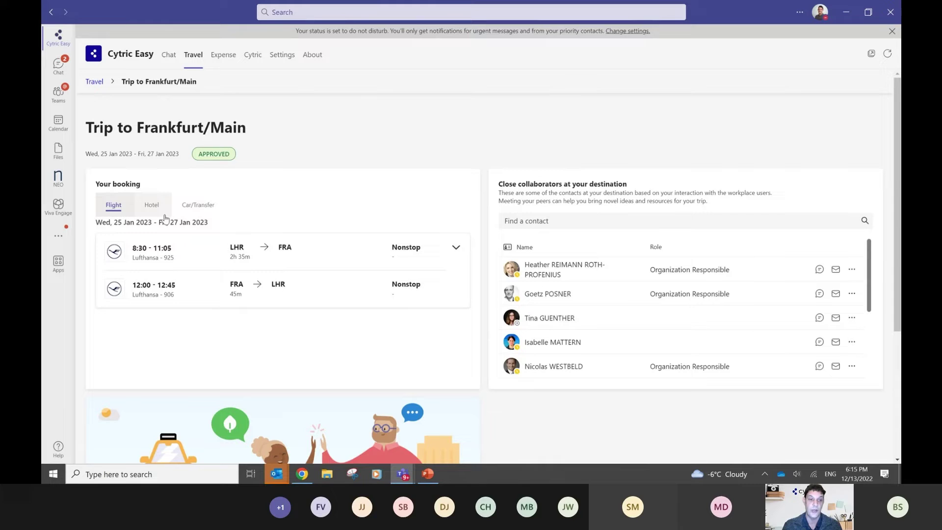
{"action": "left_click", "coordinate": [152, 210]}
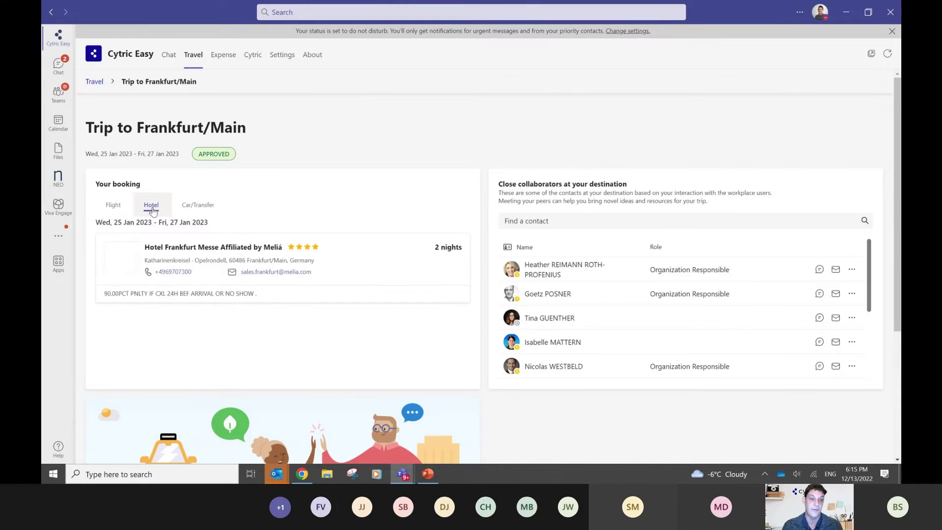
{"action": "left_click", "coordinate": [193, 211]}
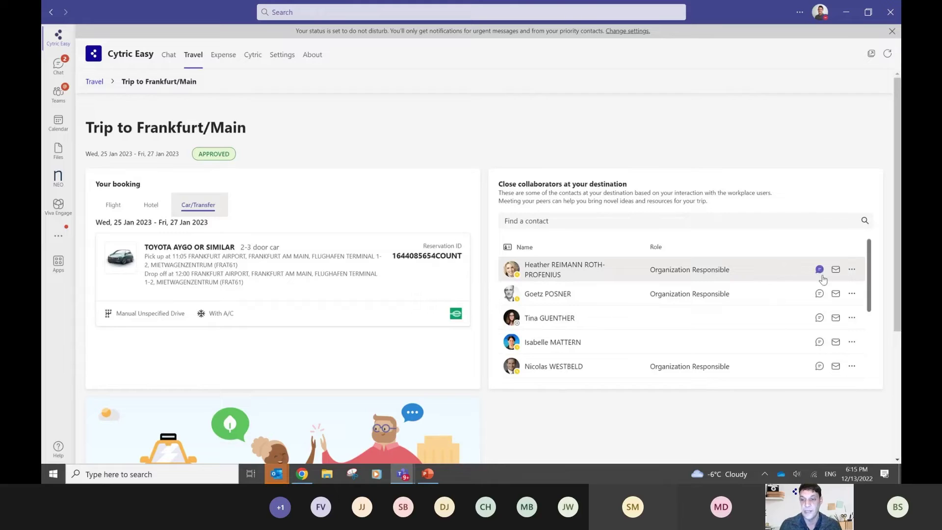
- Check a collaborator's actions menu, scroll the trip page, and return to the upcoming trips list
{"action": "left_click", "coordinate": [852, 270]}
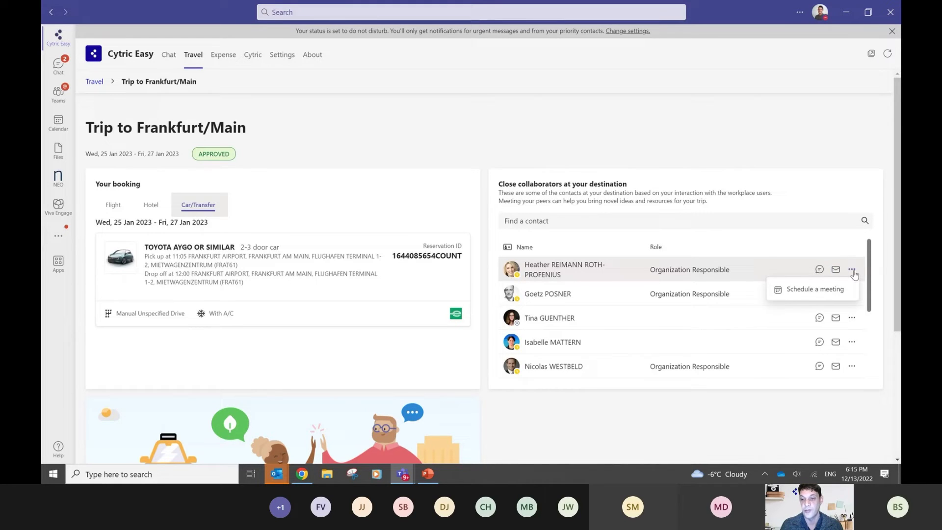
{"action": "left_click", "coordinate": [854, 274]}
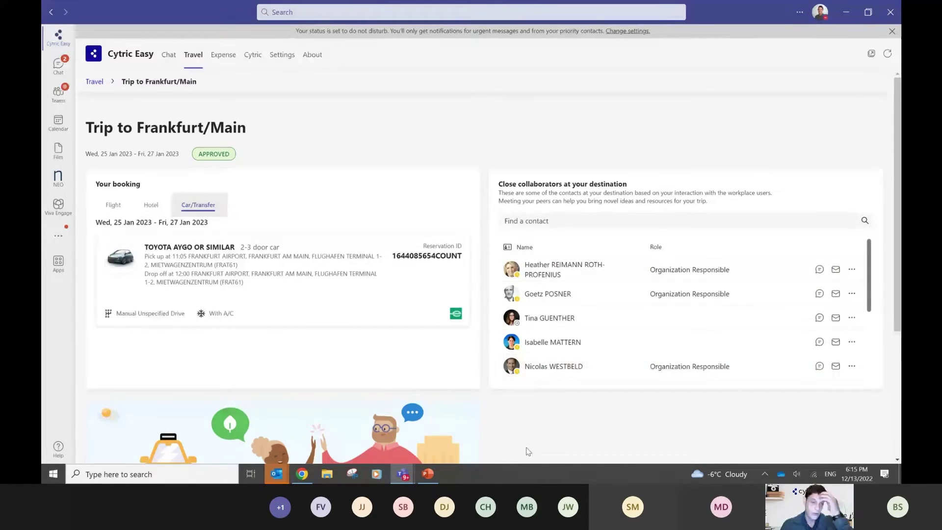
{"action": "scroll", "coordinate": [527, 450], "scroll_direction": "down", "scroll_amount": 4}
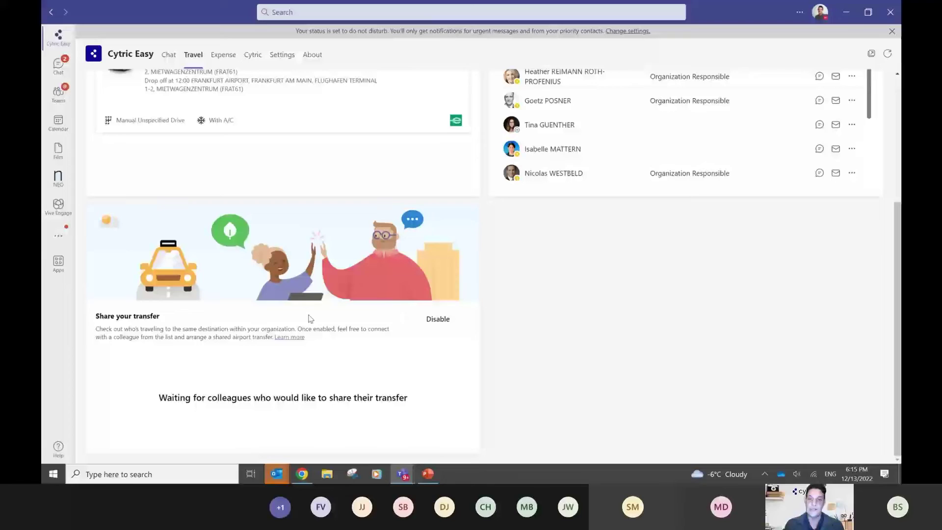
{"action": "scroll", "coordinate": [310, 319], "scroll_direction": "up", "scroll_amount": 4}
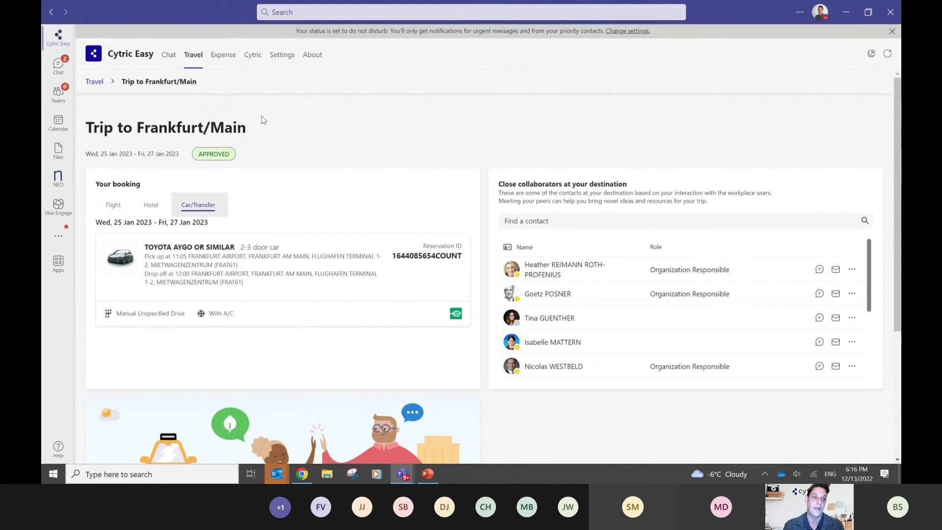
{"action": "left_click", "coordinate": [93, 83]}
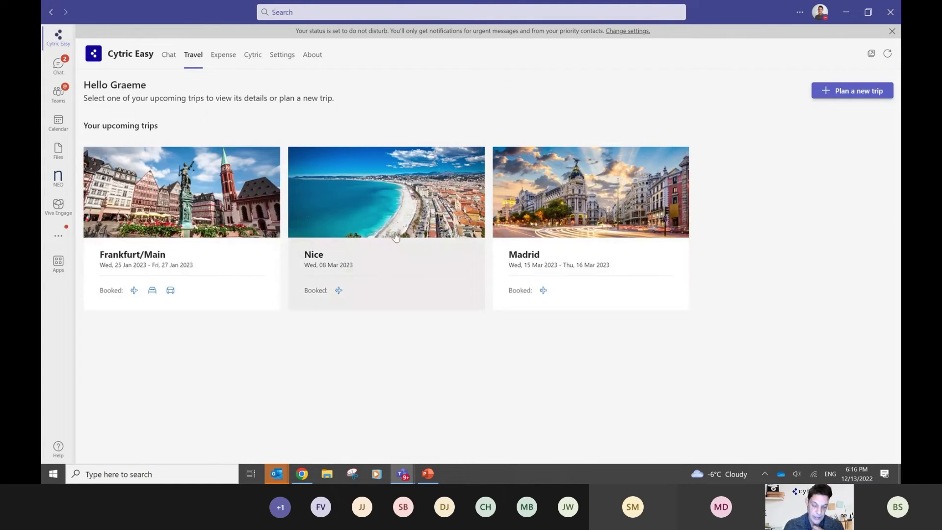
{"action": "left_click", "coordinate": [396, 237]}
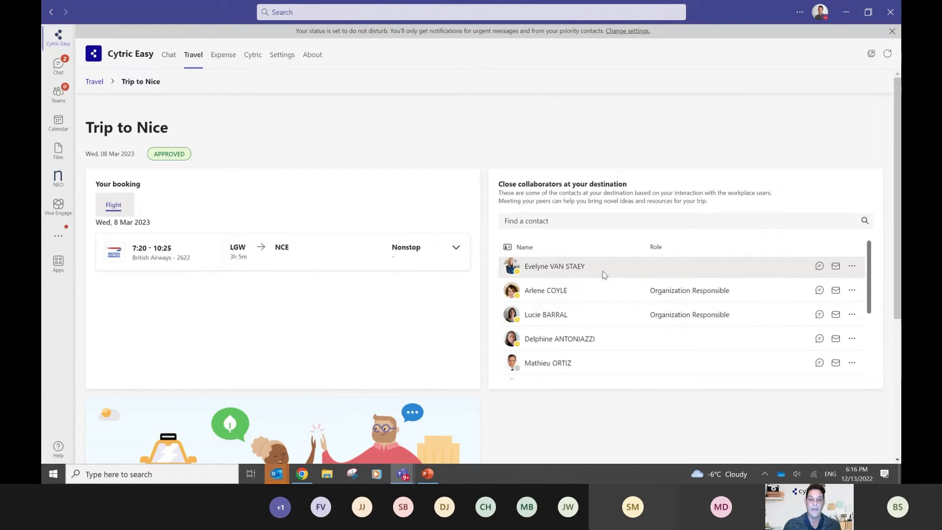
{"action": "scroll", "coordinate": [605, 274], "scroll_direction": "down", "scroll_amount": 5}
{"action": "scroll", "coordinate": [541, 411], "scroll_direction": "down", "scroll_amount": 5}
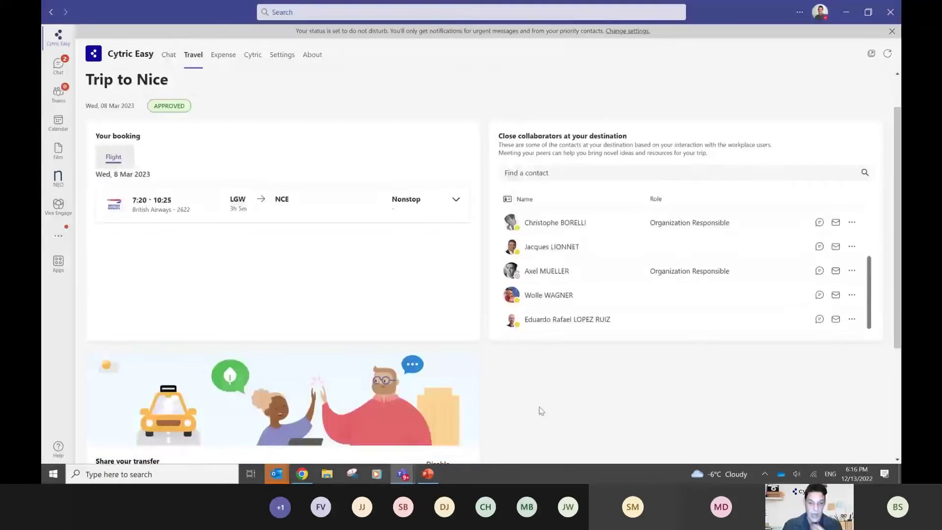
{"action": "scroll", "coordinate": [469, 353], "scroll_direction": "down", "scroll_amount": 2}
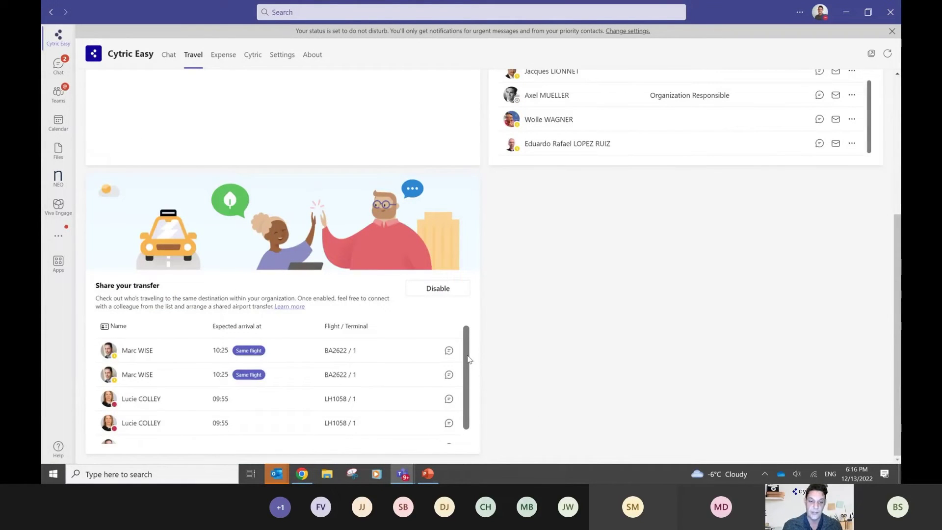
{"action": "scroll", "coordinate": [467, 363], "scroll_direction": "up", "scroll_amount": 1}
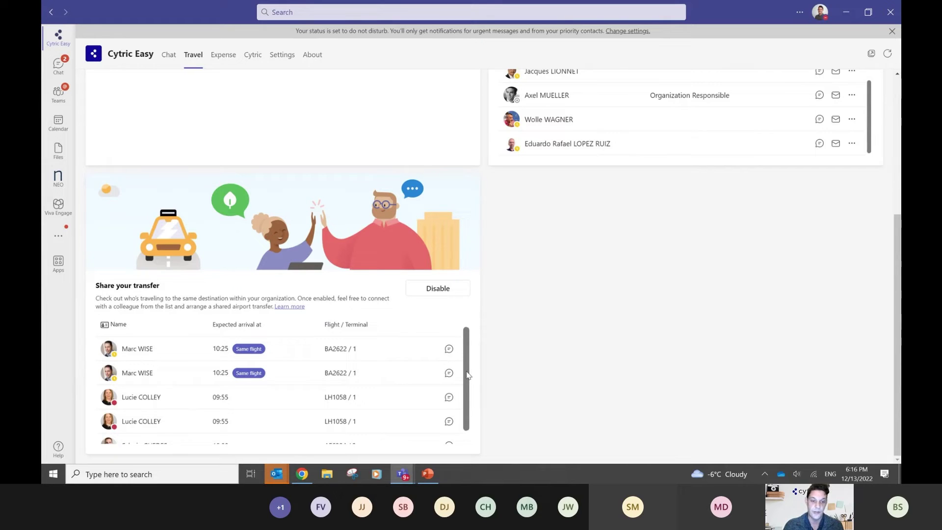
{"action": "scroll", "coordinate": [465, 377], "scroll_direction": "down", "scroll_amount": 1}
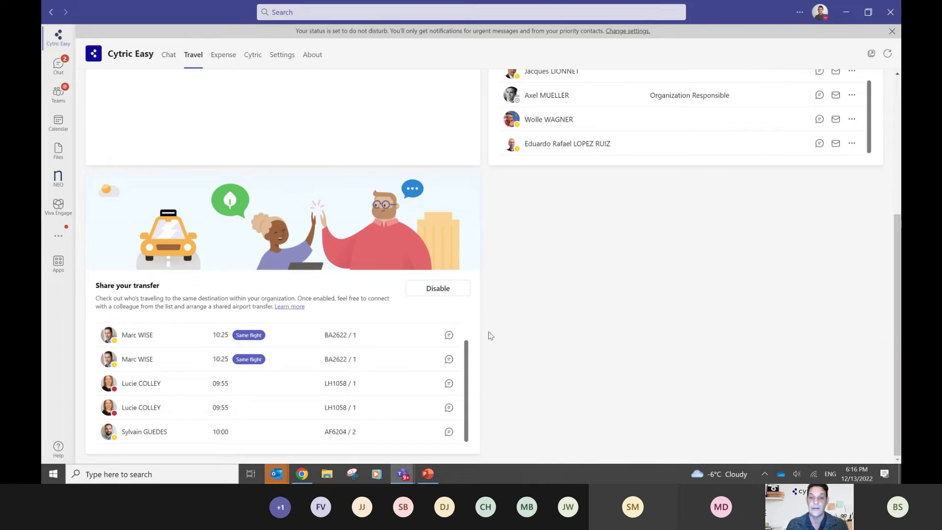
{"action": "scroll", "coordinate": [489, 335], "scroll_direction": "up", "scroll_amount": 5}
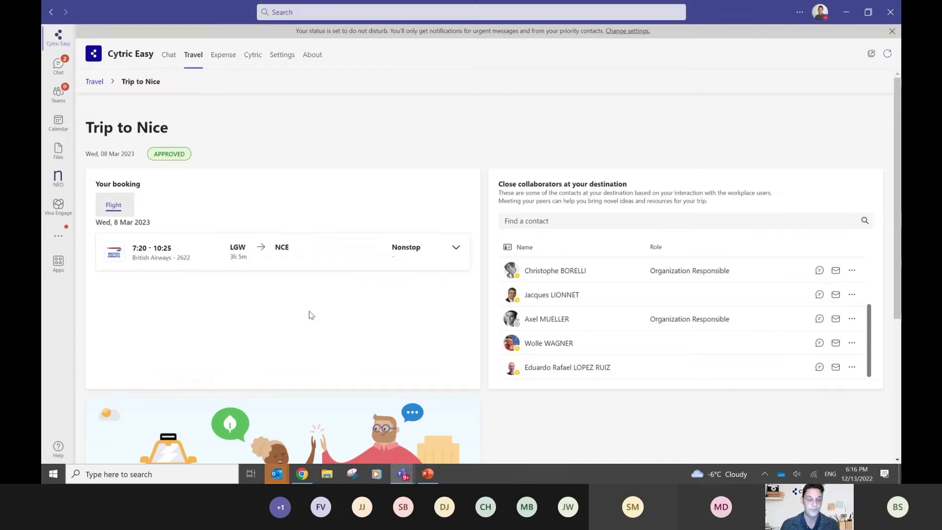
{"action": "left_click", "coordinate": [94, 82]}
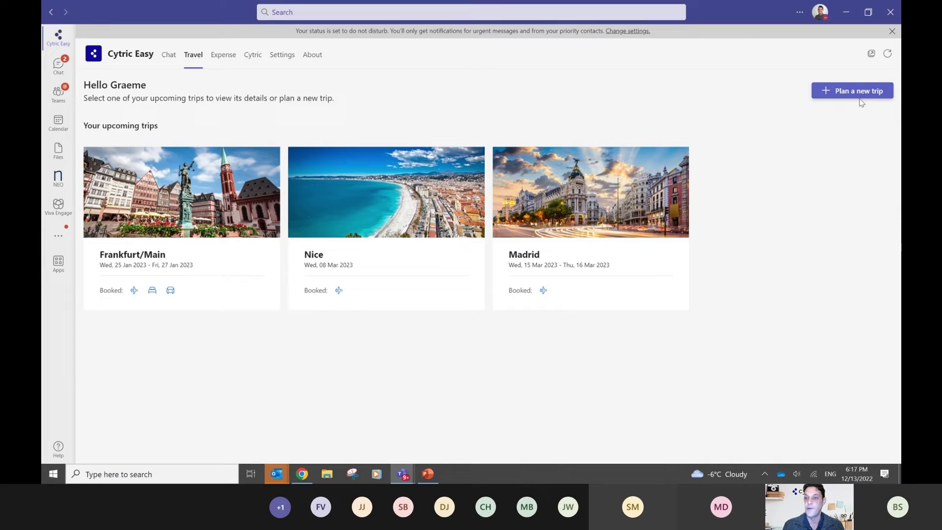
- Show the Cytric Personal Dashboard and scroll through its recent bookings cards
{"action": "left_click", "coordinate": [253, 60]}
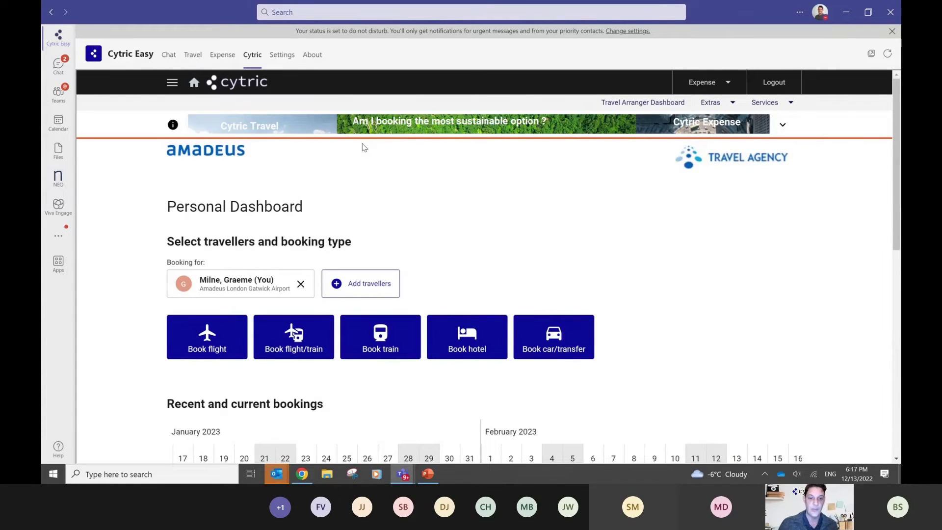
{"action": "scroll", "coordinate": [480, 226], "scroll_direction": "down", "scroll_amount": 2}
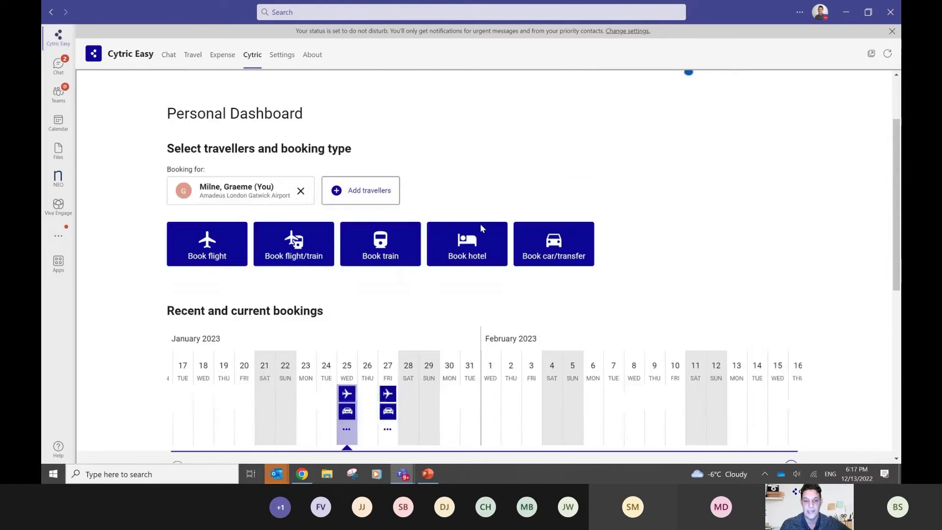
{"action": "scroll", "coordinate": [480, 223], "scroll_direction": "down", "scroll_amount": 5}
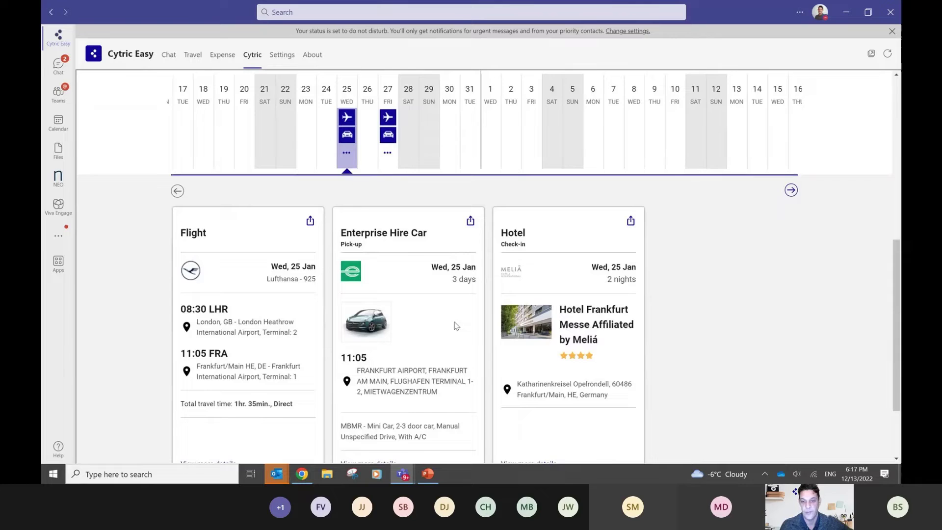
{"action": "scroll", "coordinate": [456, 326], "scroll_direction": "up", "scroll_amount": 7}
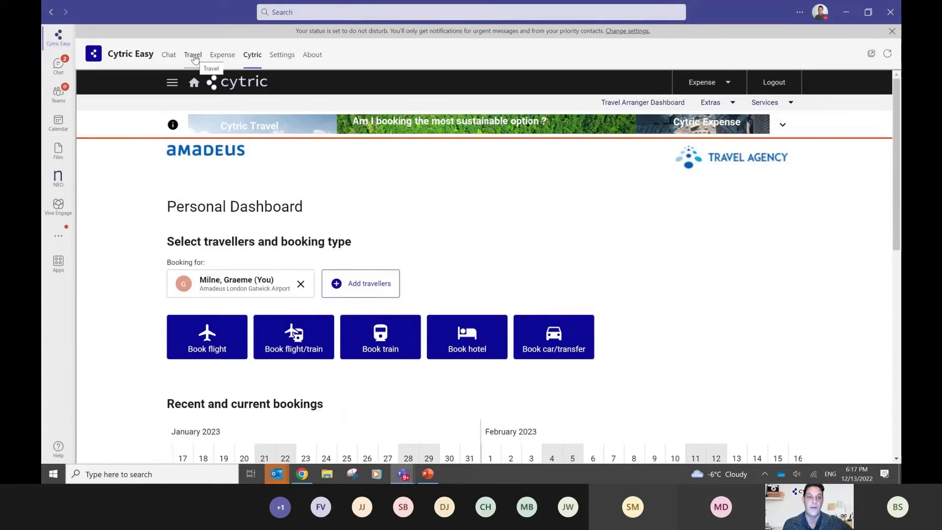
- Return to the Travel tab listing the Frankfurt/Main, Nice and Madrid trips
{"action": "left_click", "coordinate": [195, 57]}
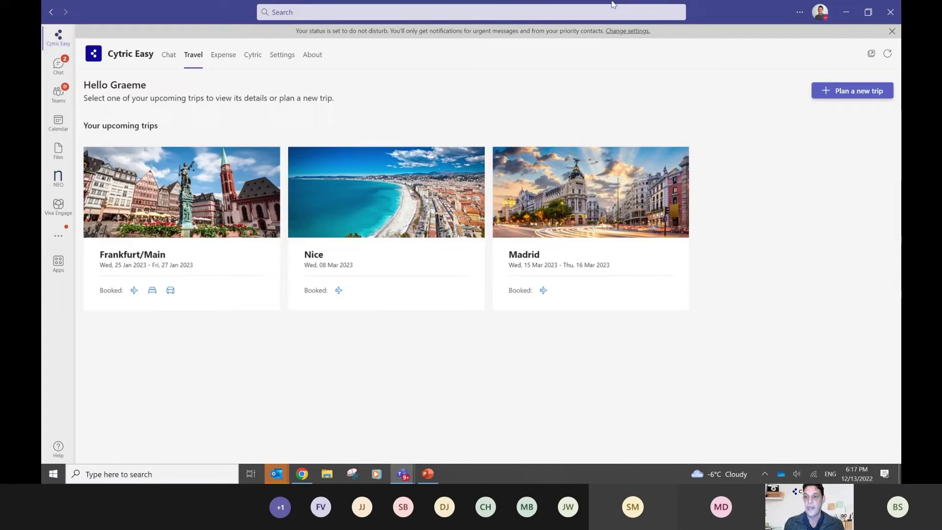
- Plan a new round-trip flight from London Heathrow to Madrid (MAD), departing around 11:00
{"action": "left_click", "coordinate": [843, 94]}
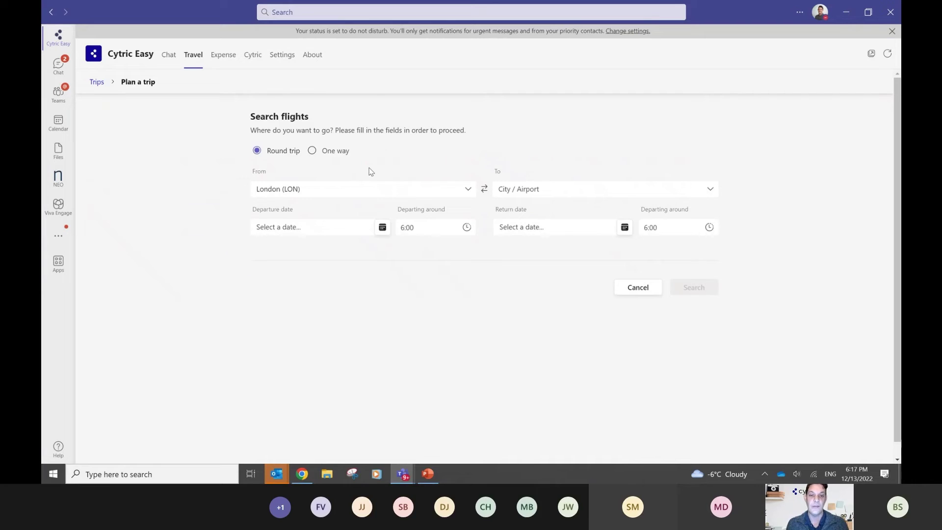
{"action": "left_click", "coordinate": [467, 189]}
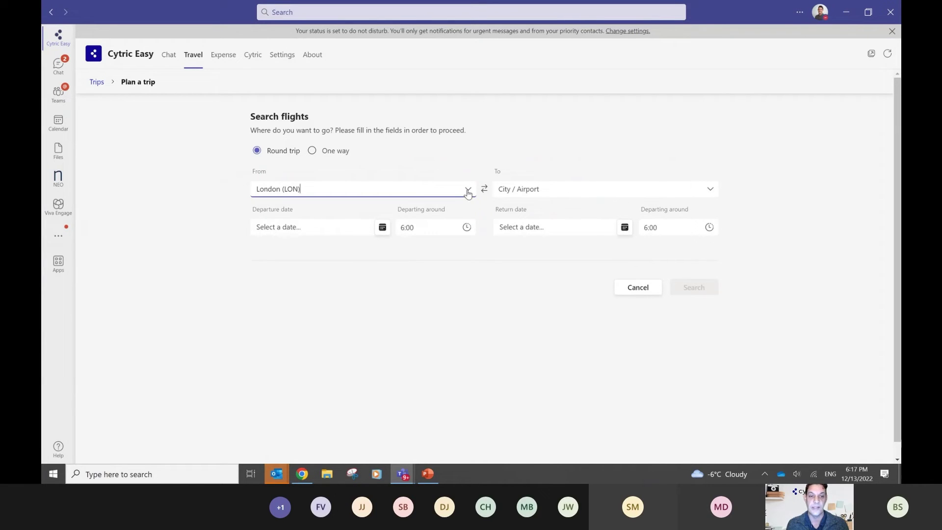
{"action": "left_click", "coordinate": [376, 241]}
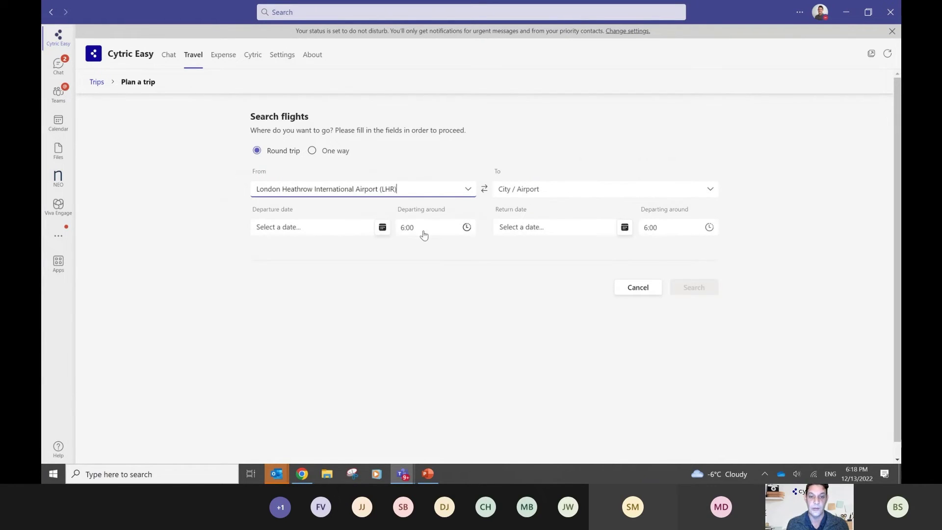
{"action": "left_click", "coordinate": [553, 193]}
{"action": "type", "text": "mad"}
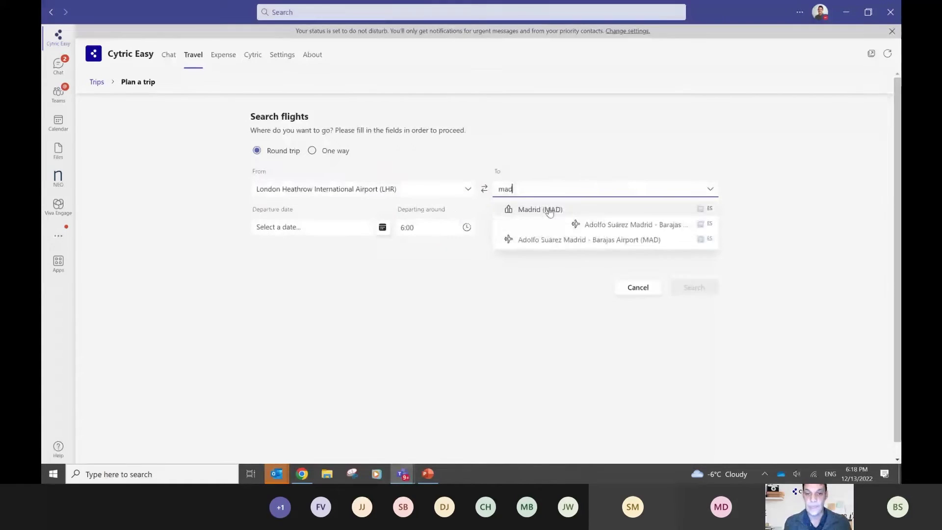
{"action": "left_click", "coordinate": [544, 210]}
{"action": "left_click", "coordinate": [467, 227]}
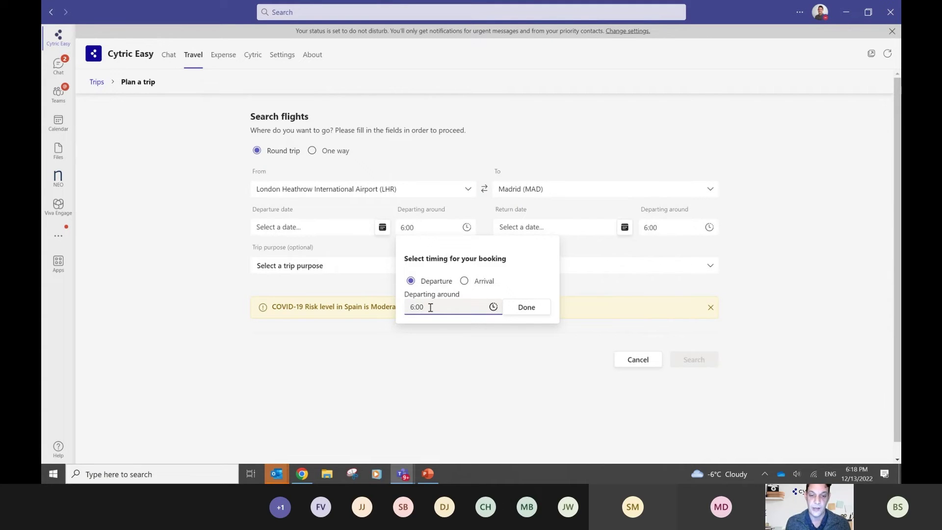
{"action": "left_click_drag", "start_coordinate": [424, 308], "coordinate": [398, 313]}
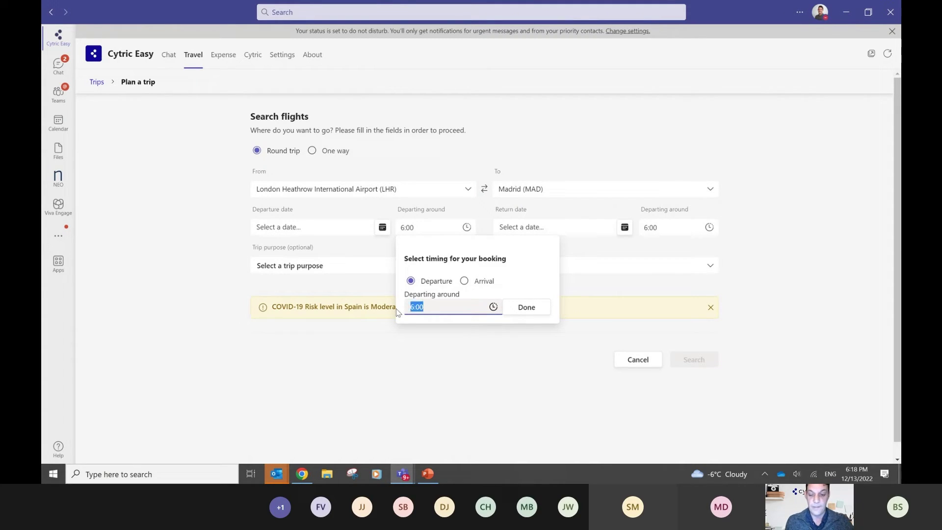
{"action": "type", "text": "11:00"}
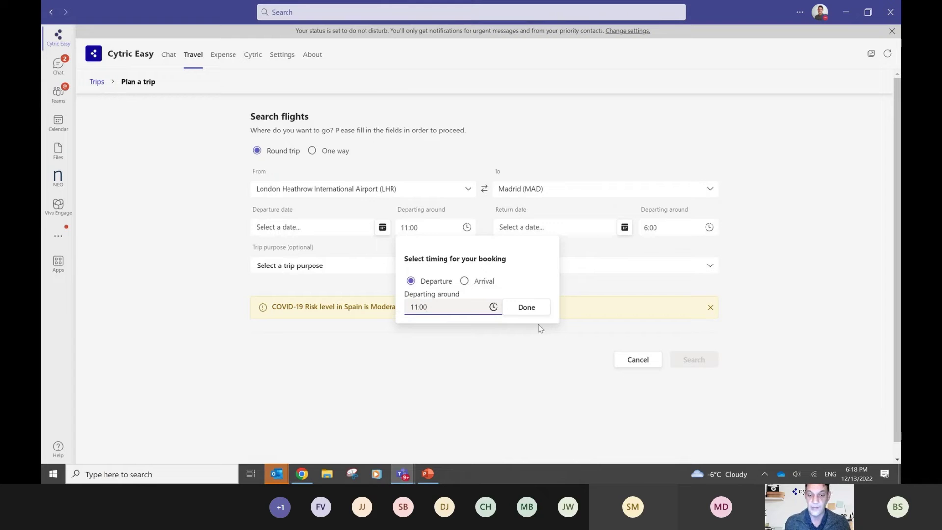
{"action": "left_click", "coordinate": [526, 309]}
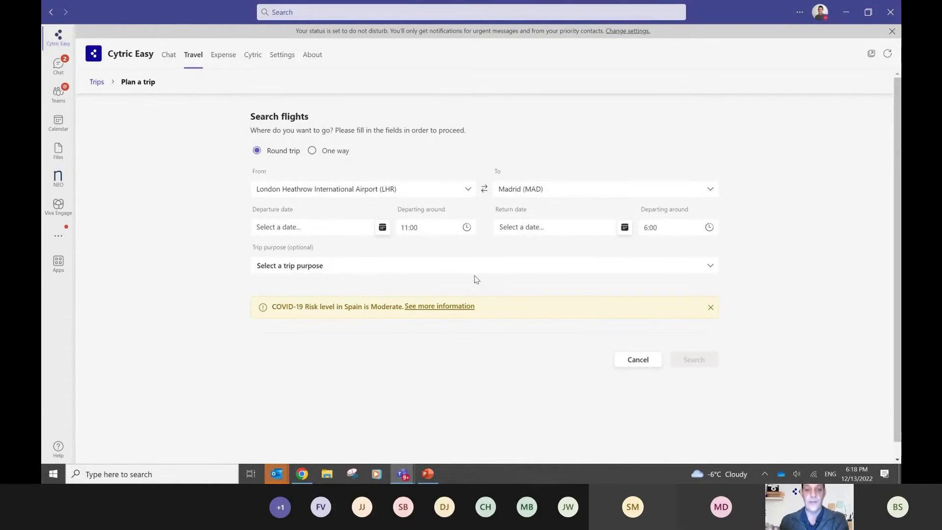
- Set the outbound departure date to 22 February 2023
{"action": "left_click", "coordinate": [382, 229]}
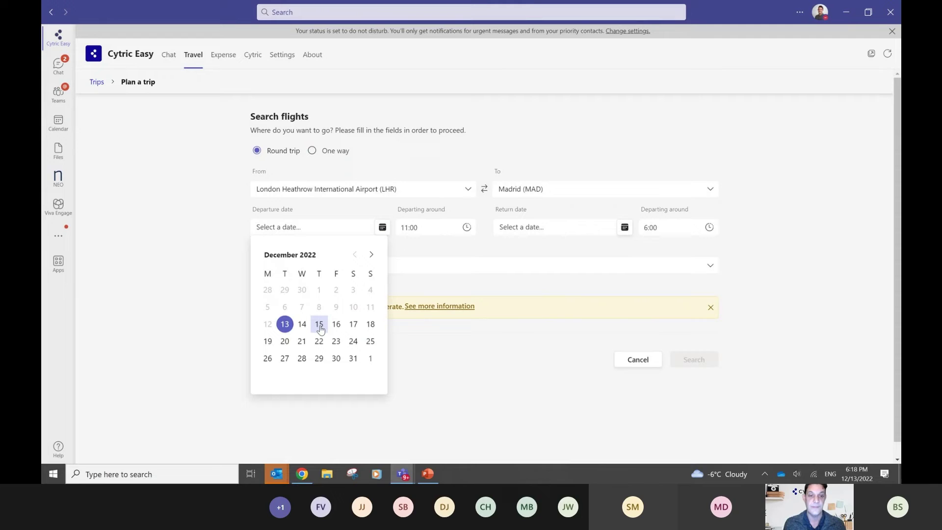
{"action": "left_click", "coordinate": [371, 254]}
{"action": "left_click", "coordinate": [372, 254]}
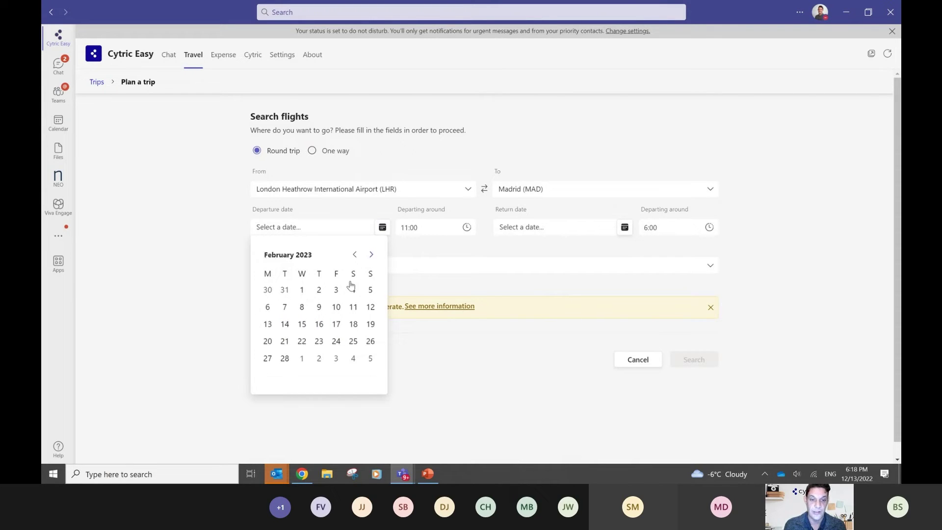
{"action": "left_click", "coordinate": [302, 341]}
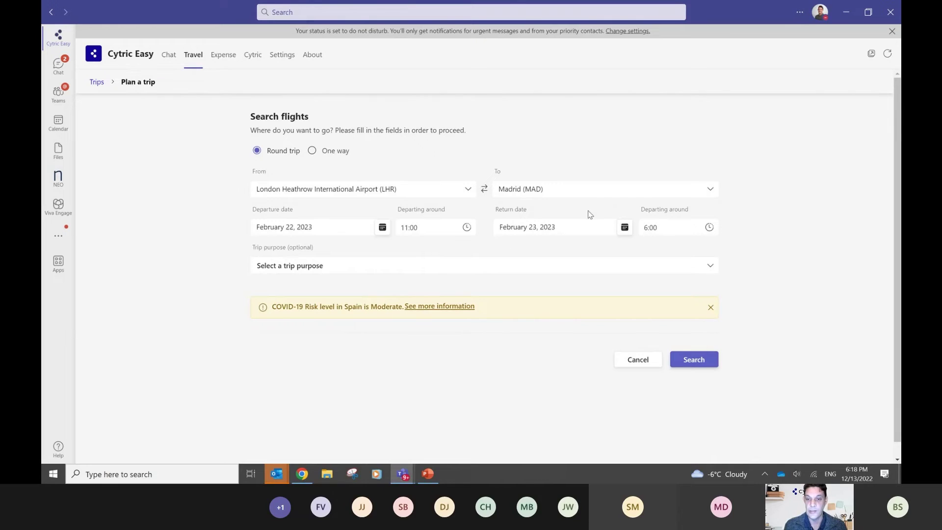
- Change the return flight's departure time from 6:00 to 18:00
{"action": "left_click", "coordinate": [649, 228]}
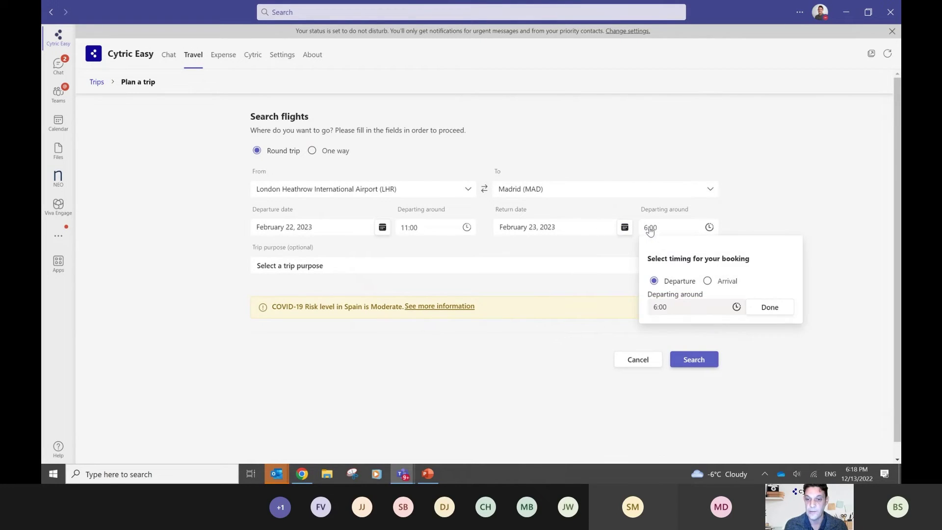
{"action": "left_click", "coordinate": [682, 307]}
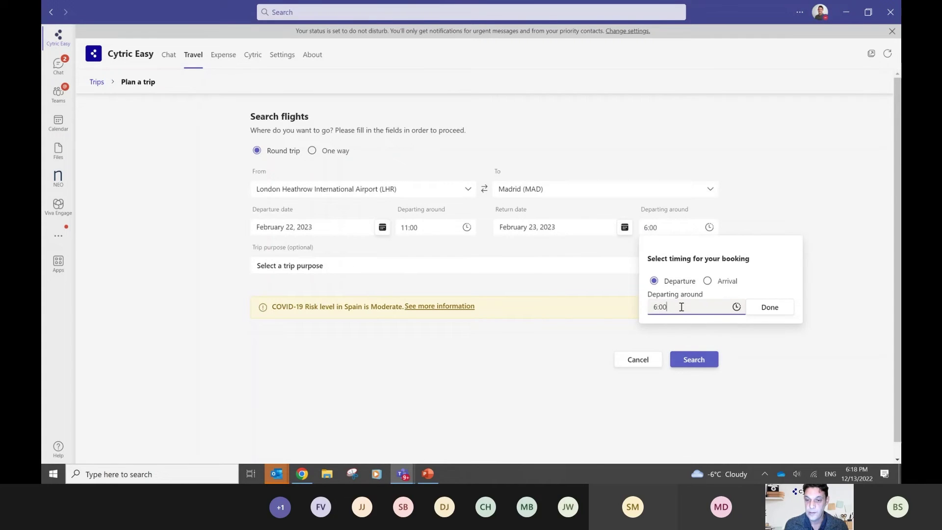
{"action": "left_click_drag", "start_coordinate": [682, 307], "coordinate": [646, 311]}
{"action": "type", "text": "18"}
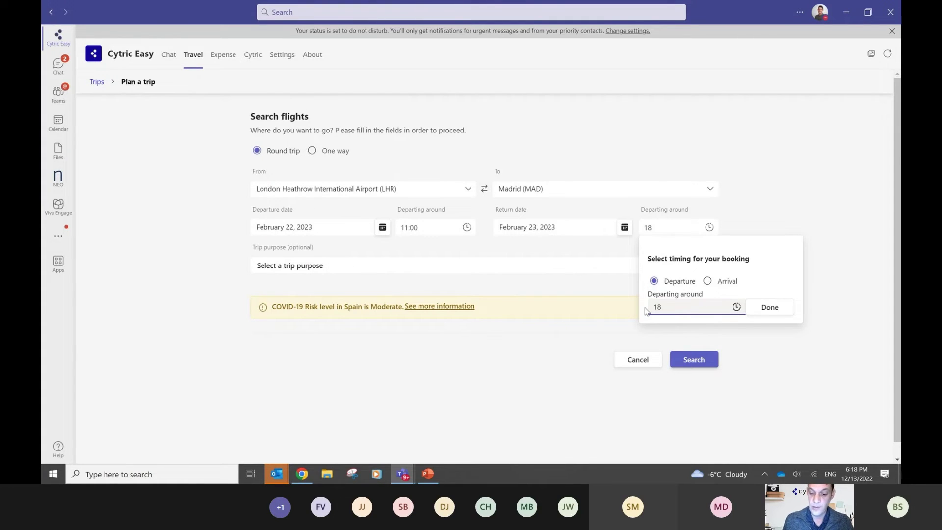
{"action": "type", "text": ":00"}
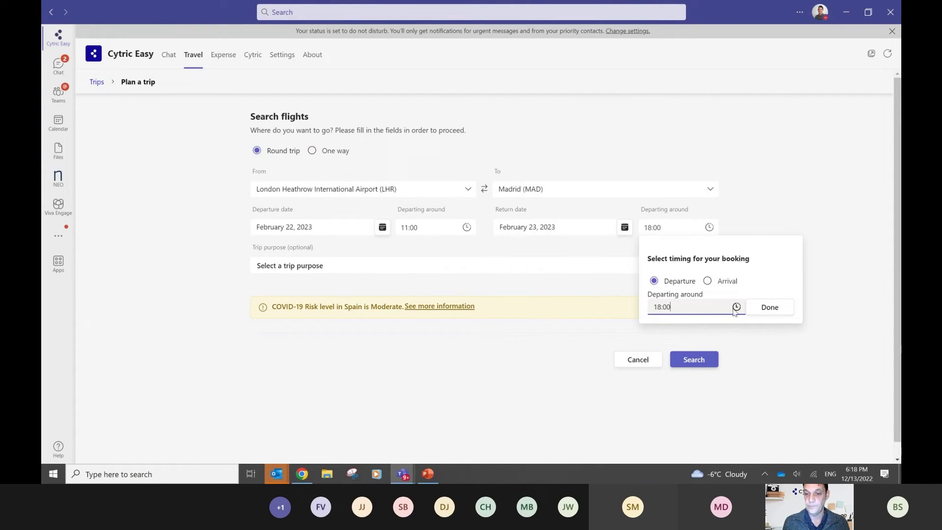
{"action": "left_click", "coordinate": [682, 362]}
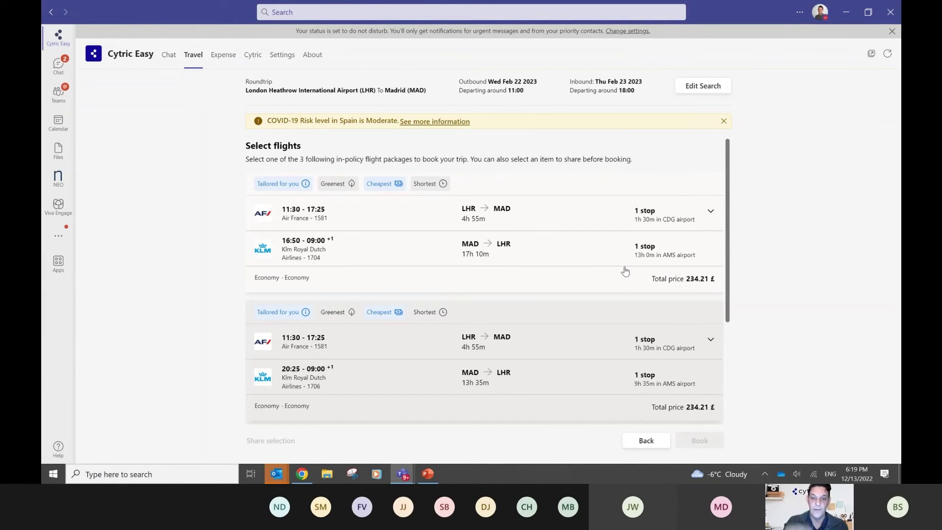
- Scroll through the three in-policy LHR–MAD packages, each priced at 234.21 £
{"action": "scroll", "coordinate": [624, 270], "scroll_direction": "down", "scroll_amount": 2}
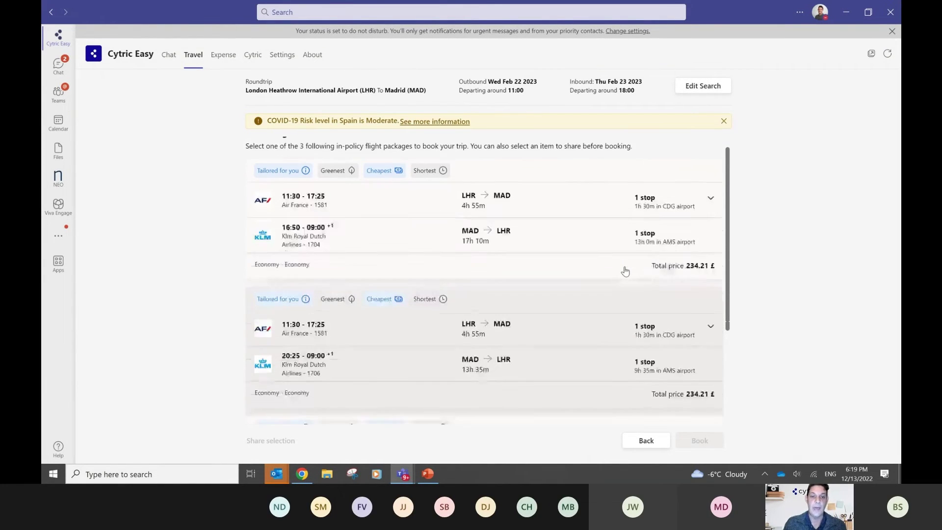
{"action": "scroll", "coordinate": [624, 270], "scroll_direction": "up", "scroll_amount": 2}
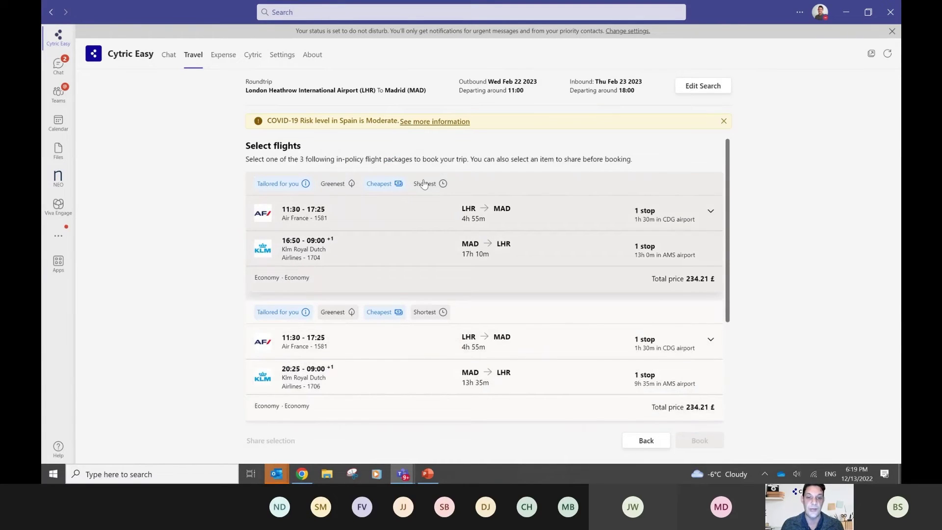
{"action": "scroll", "coordinate": [446, 216], "scroll_direction": "down", "scroll_amount": 1}
{"action": "scroll", "coordinate": [446, 215], "scroll_direction": "down", "scroll_amount": 3}
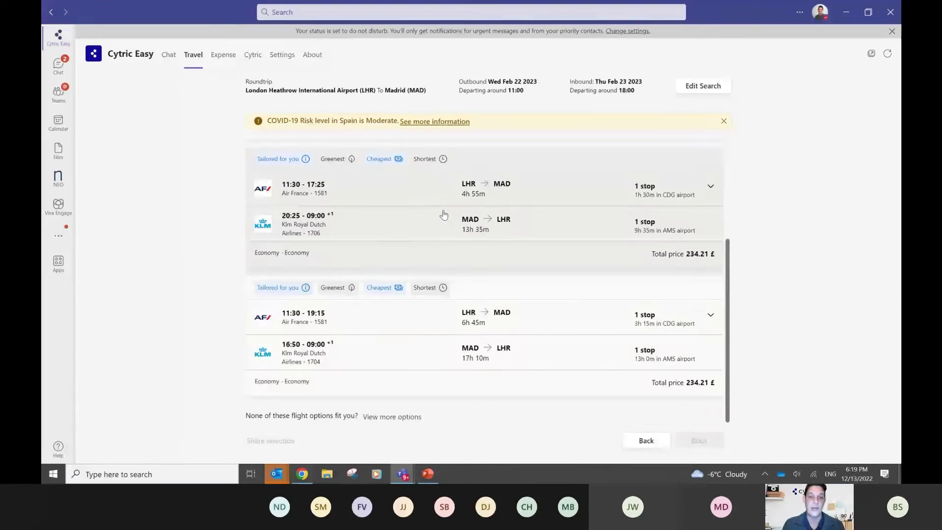
{"action": "scroll", "coordinate": [446, 216], "scroll_direction": "up", "scroll_amount": 5}
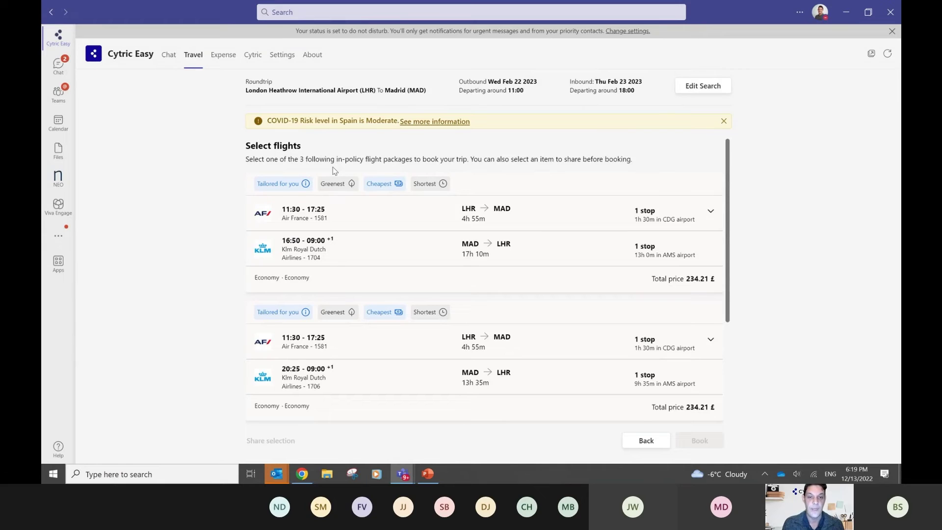
{"action": "scroll", "coordinate": [333, 172], "scroll_direction": "down", "scroll_amount": 2}
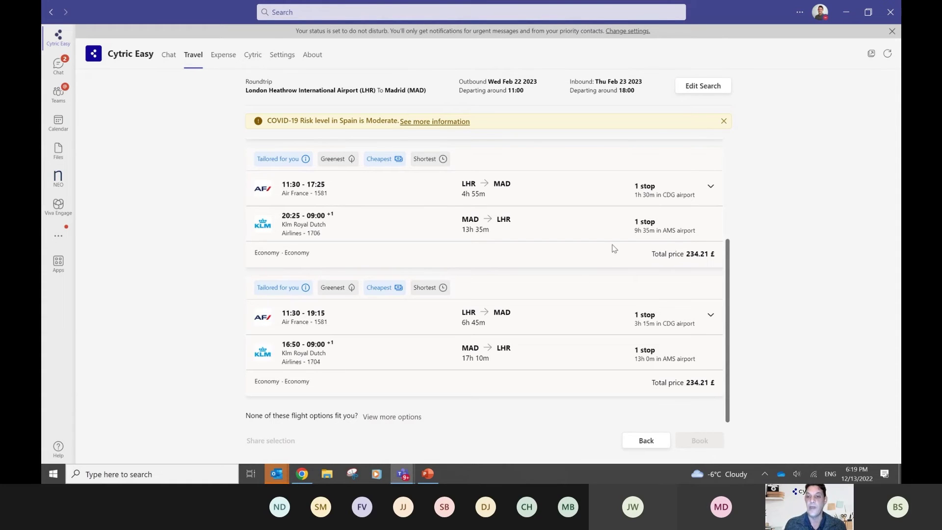
- Open Edit Search for the LHR–MAD trip and select the first 234.21 £ flight package
{"action": "left_click", "coordinate": [702, 87]}
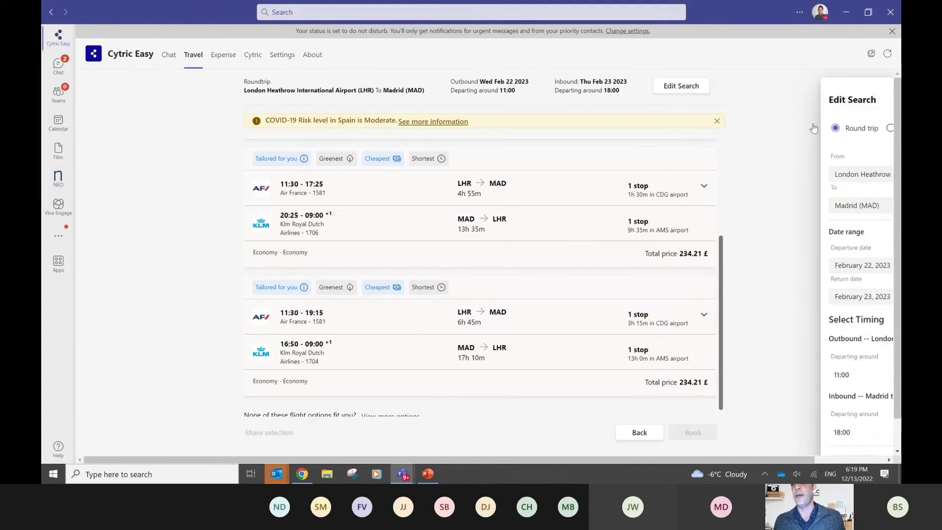
{"action": "scroll", "coordinate": [896, 149], "scroll_direction": "down", "scroll_amount": 1}
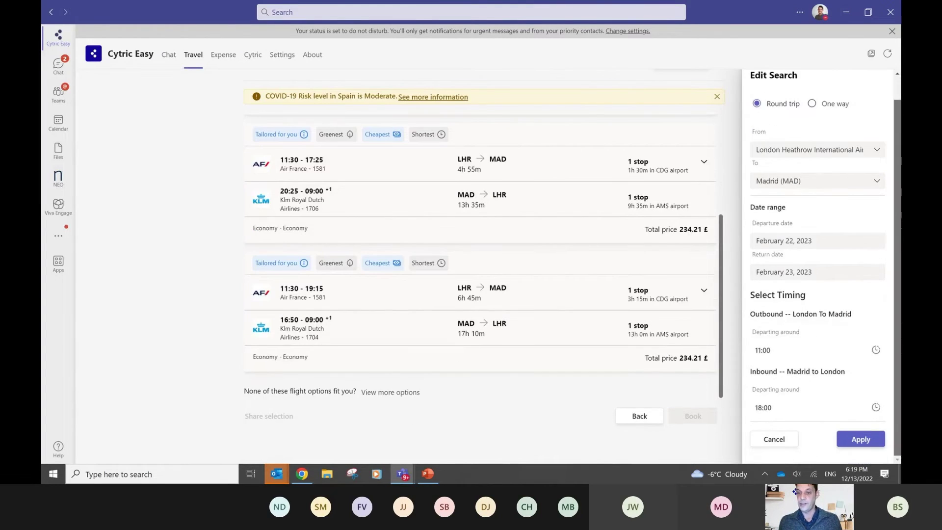
{"action": "scroll", "coordinate": [896, 148], "scroll_direction": "up", "scroll_amount": 1}
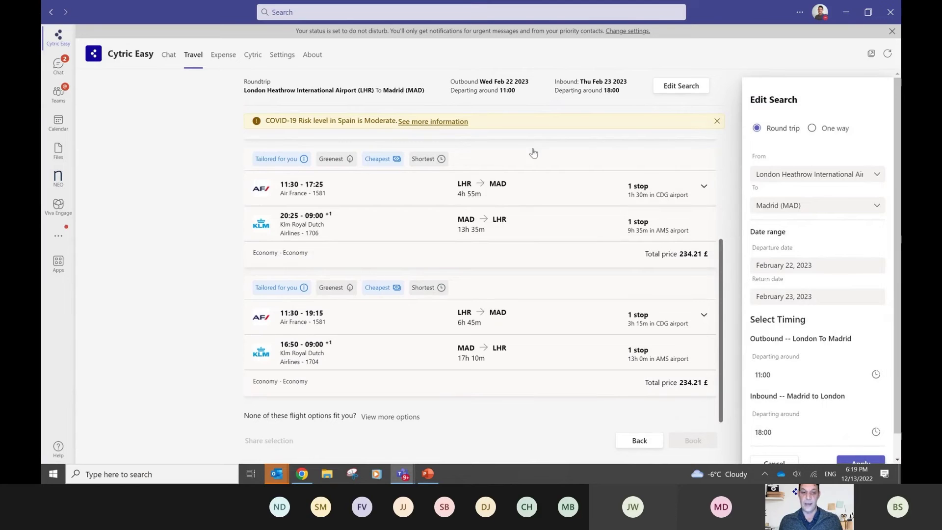
{"action": "left_click", "coordinate": [416, 204]}
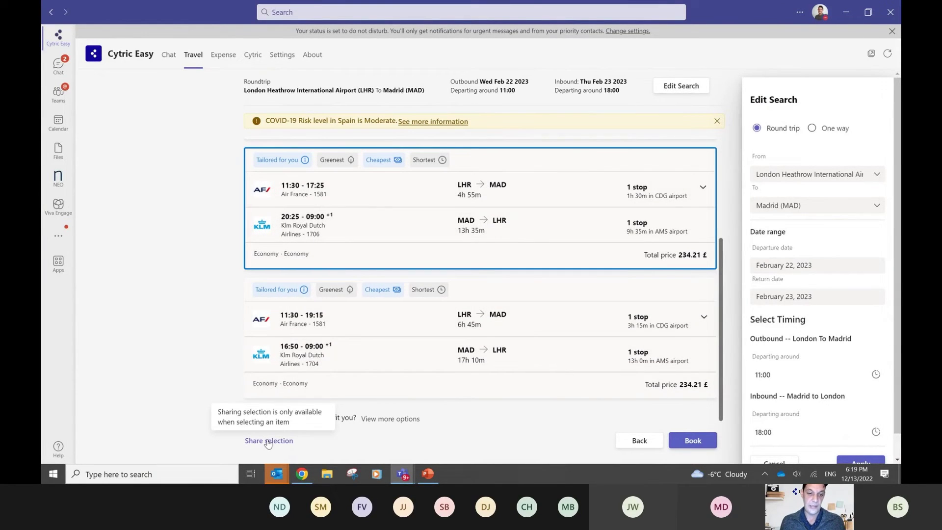
- Share the selected flight package with a colleague, adding the note 'what do you think'
{"action": "left_click", "coordinate": [268, 441]}
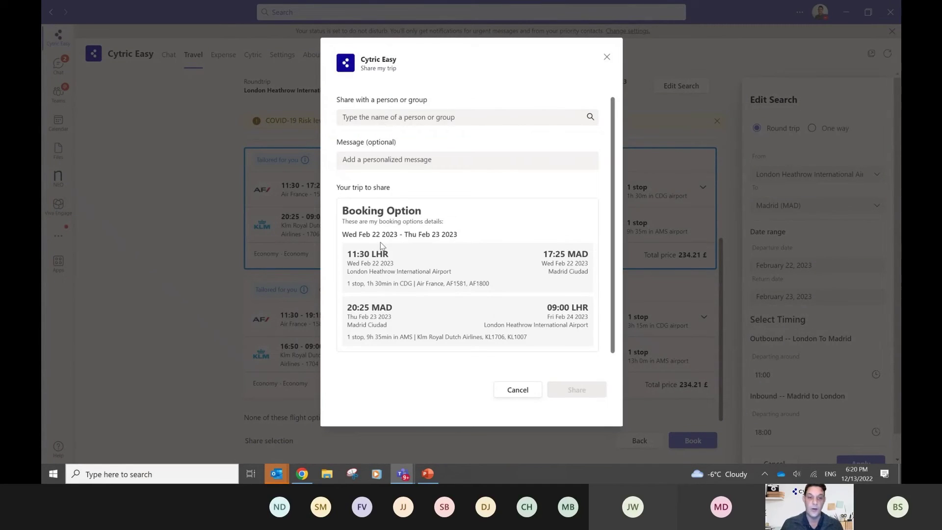
{"action": "left_click", "coordinate": [366, 118]}
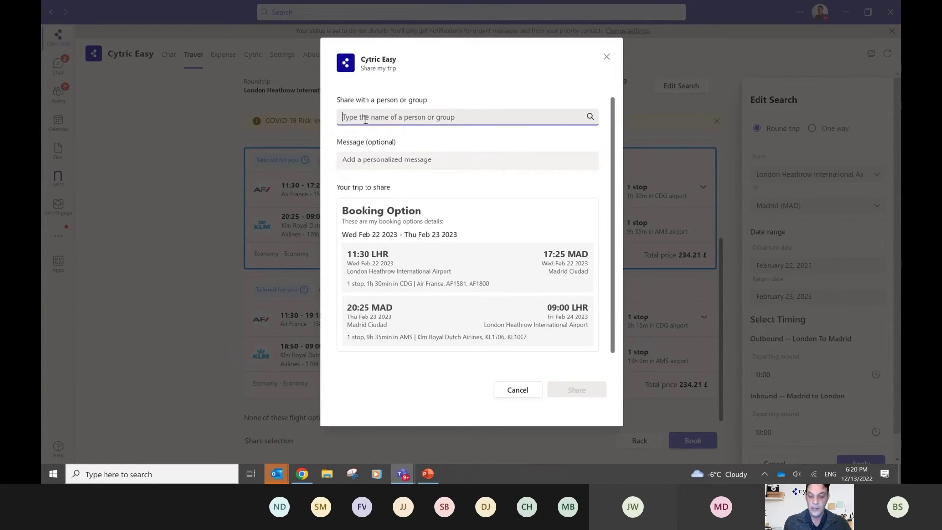
{"action": "type", "text": "marc wise"}
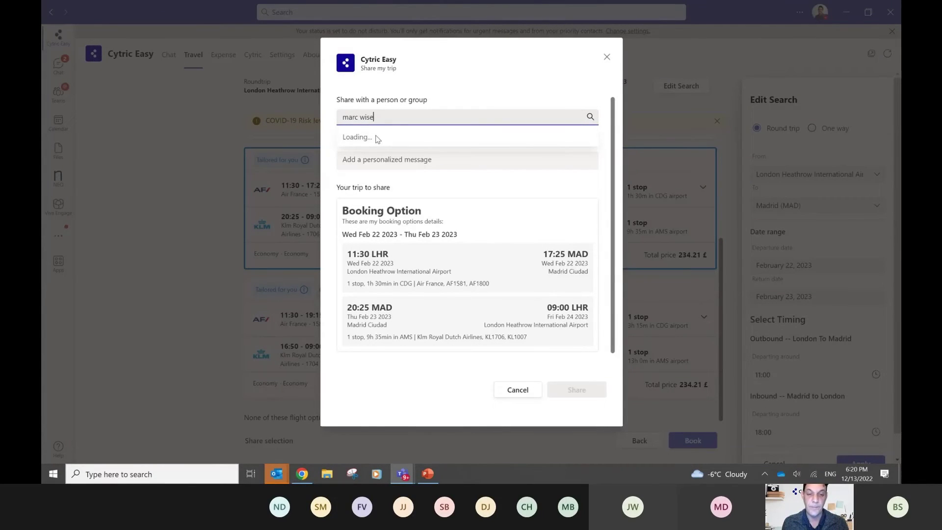
{"action": "left_click", "coordinate": [381, 140]}
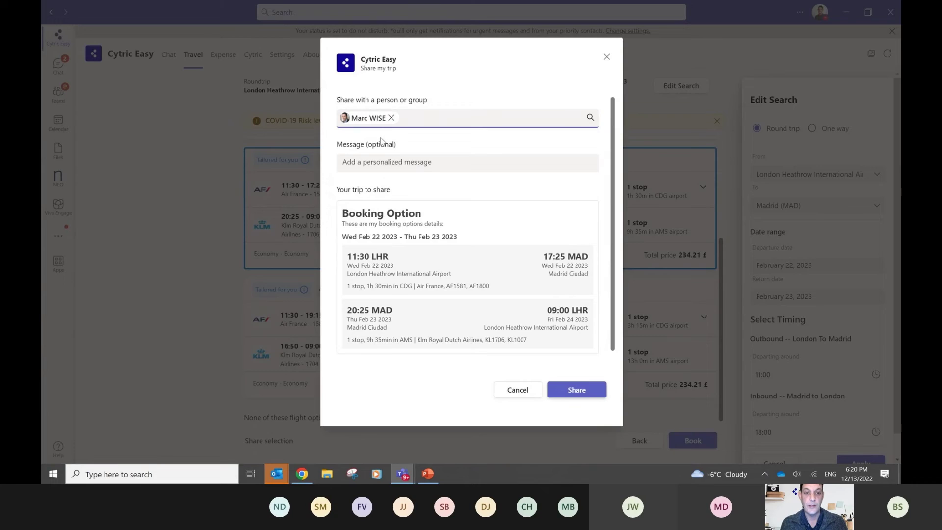
{"action": "left_click", "coordinate": [372, 165]}
{"action": "type", "text": "what do you think"}
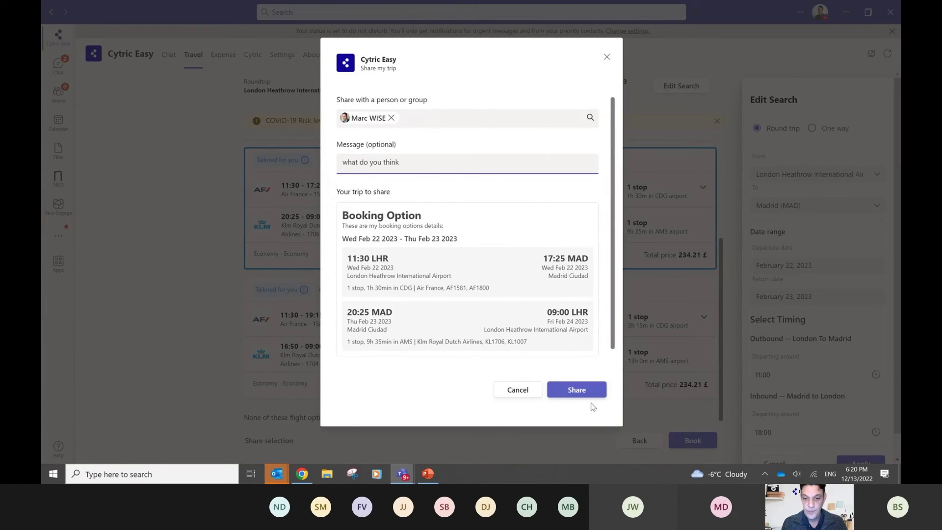
{"action": "left_click", "coordinate": [571, 394]}
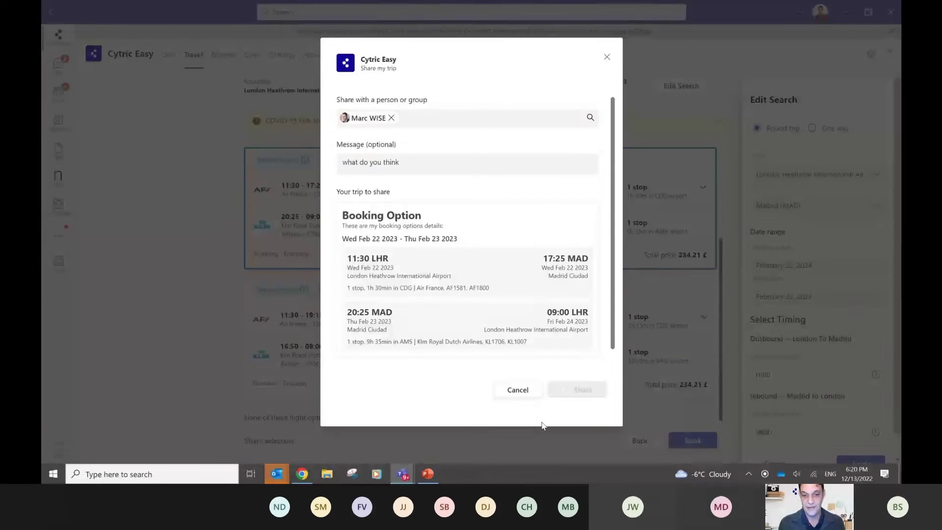
{"action": "left_click", "coordinate": [519, 391]}
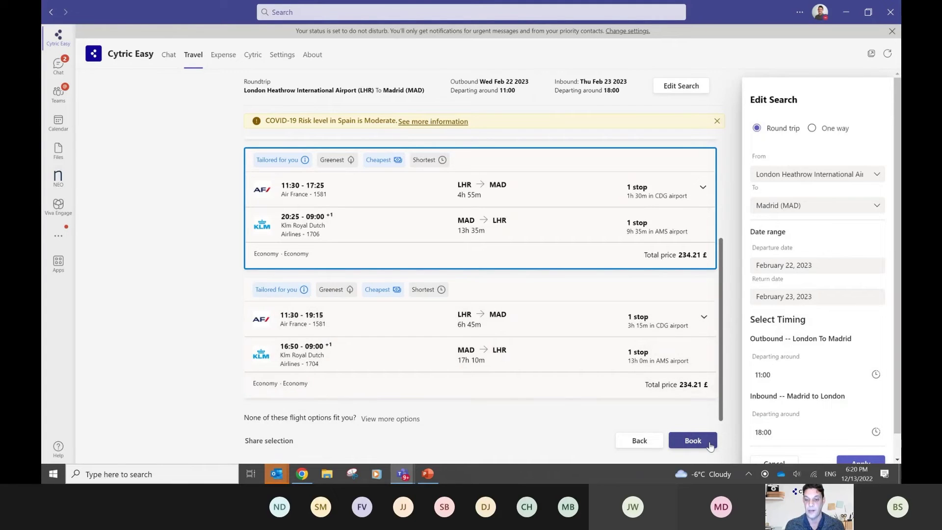
- Start booking the selected in-policy flight package, then cancel back to the Frankfurt, Nice and Madrid trips
{"action": "left_click", "coordinate": [693, 440]}
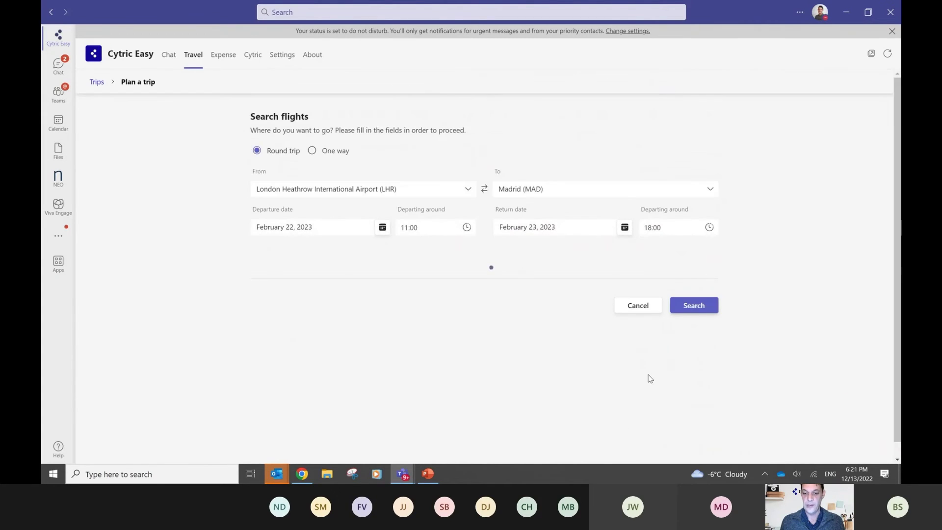
{"action": "left_click", "coordinate": [637, 358]}
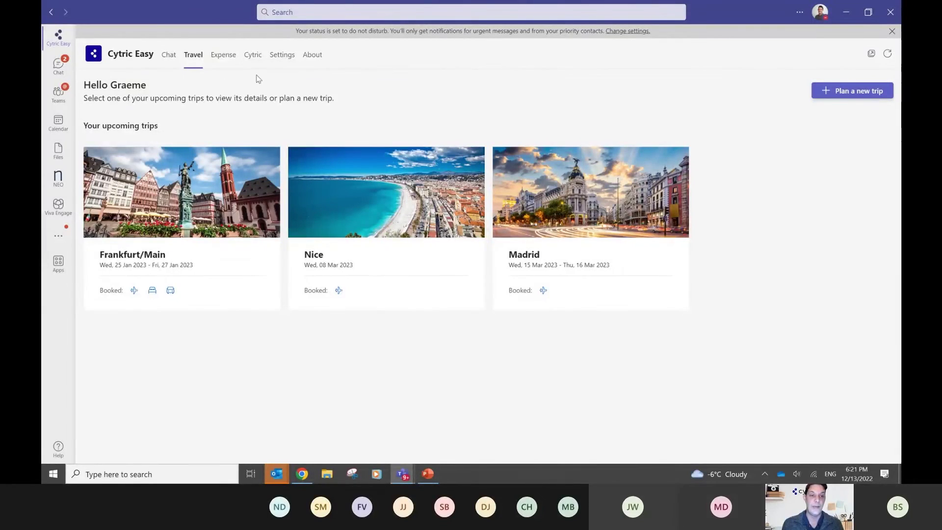
- Show the Expense dashboard's statements to submit and spending by status, then bring PowerPoint forward
{"action": "left_click", "coordinate": [221, 63]}
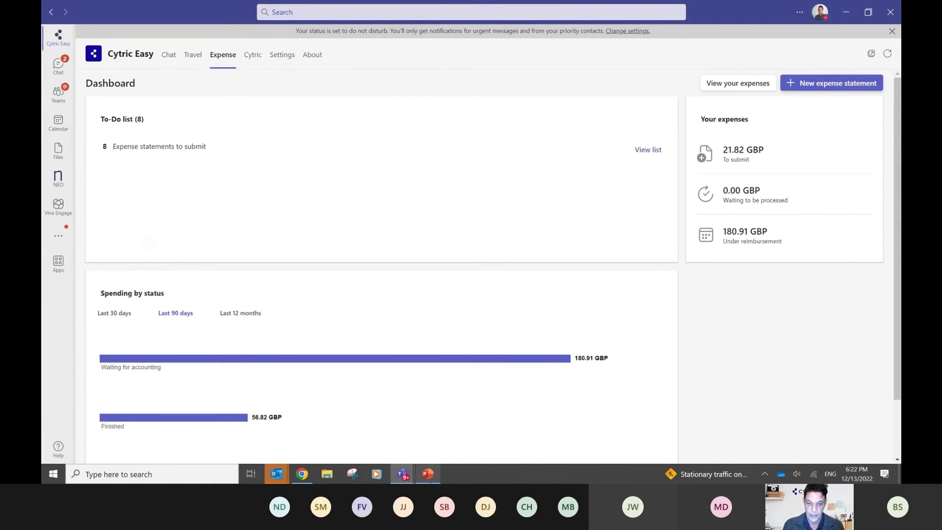
{"action": "left_click", "coordinate": [427, 473]}
- Present slide 8, 'What corporates are saying', full screen as a slideshow
{"action": "key", "text": "Down"}
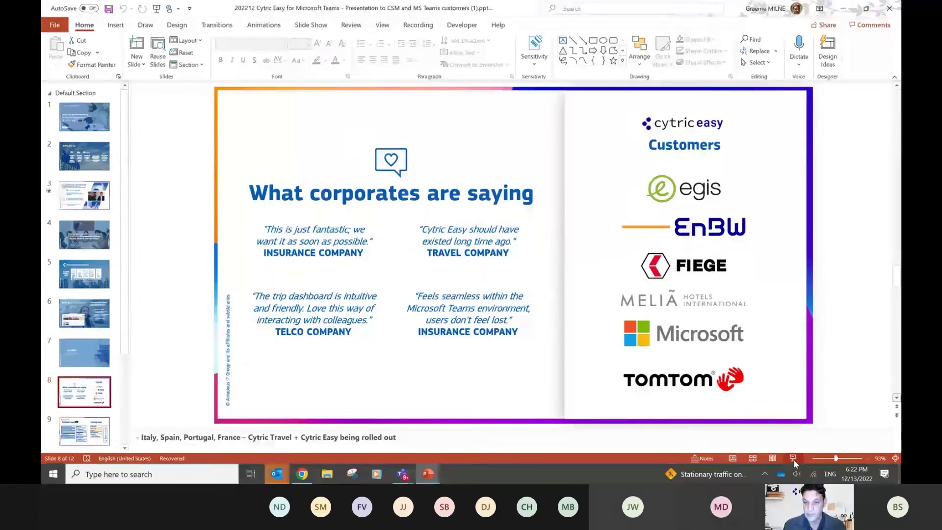
{"action": "left_click", "coordinate": [794, 459]}
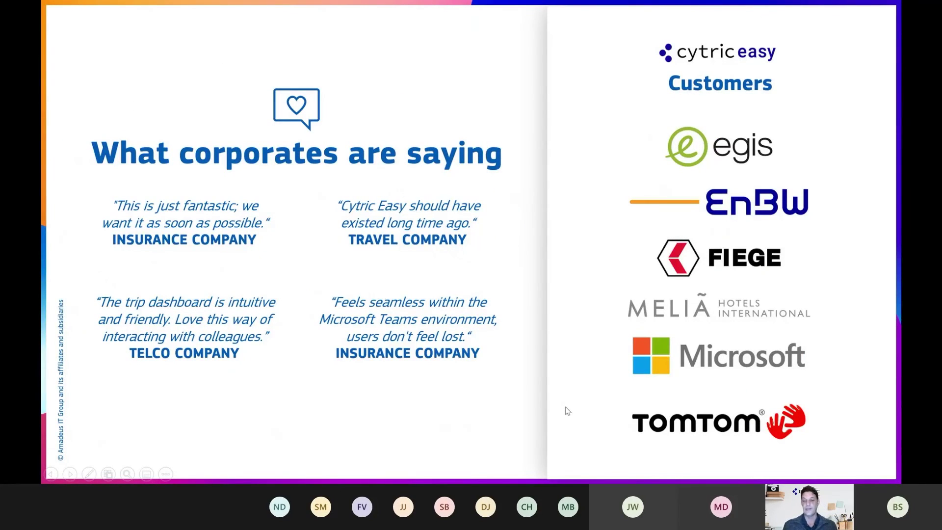